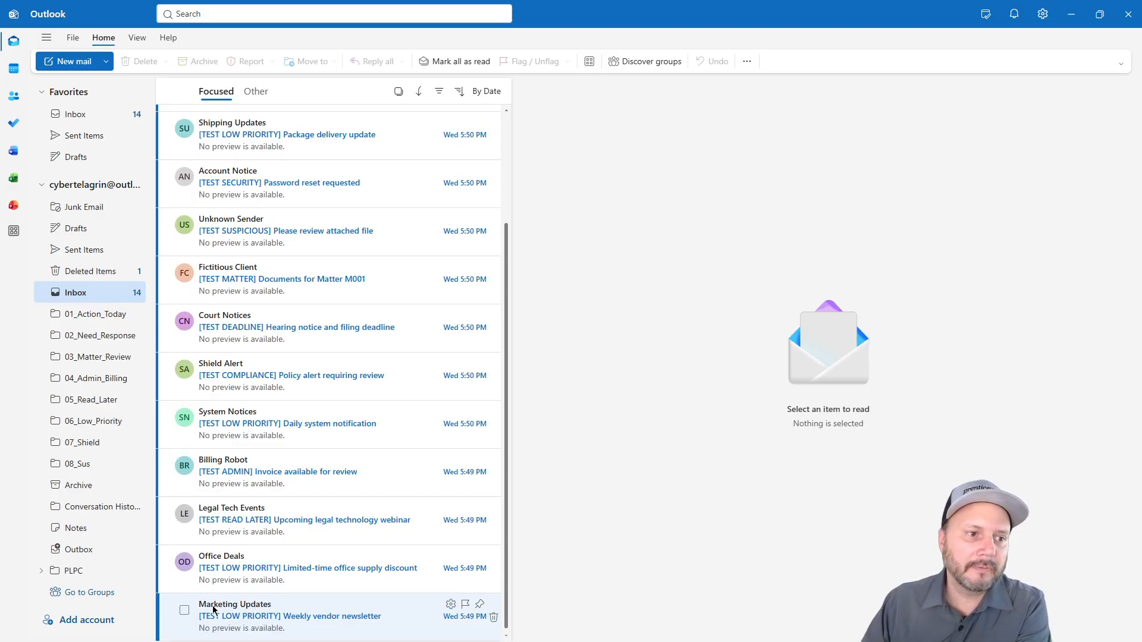
# Create a rule from the Marketing Updates message that always moves messages from this sender to the 06_Low_Priority folder
pyautogui.rightClick(319, 622)
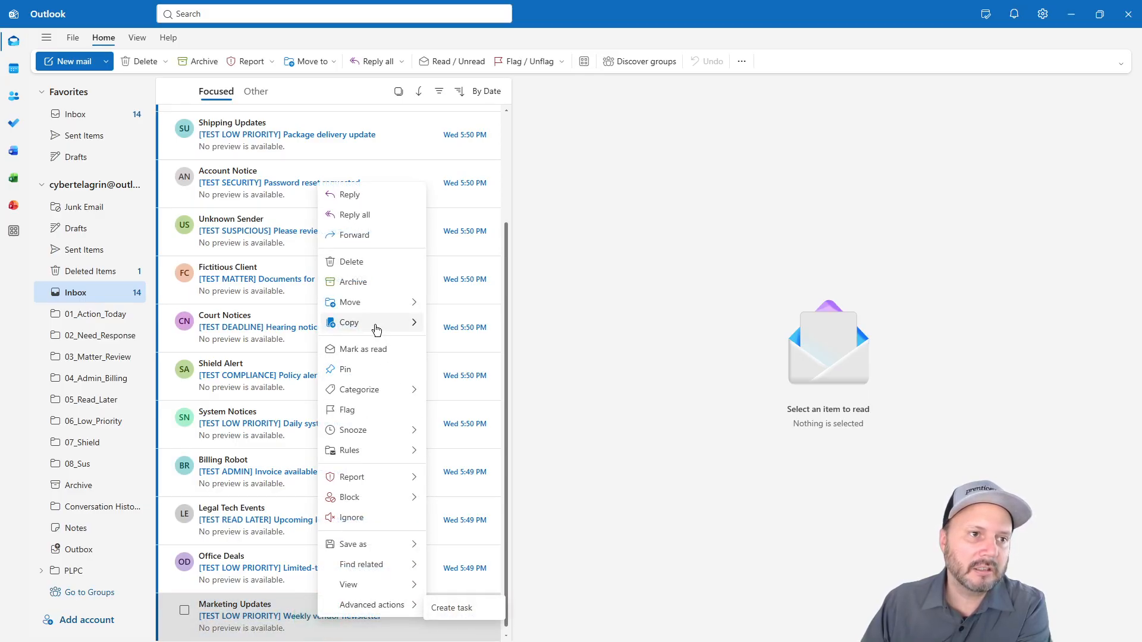
pyautogui.moveTo(411, 450)
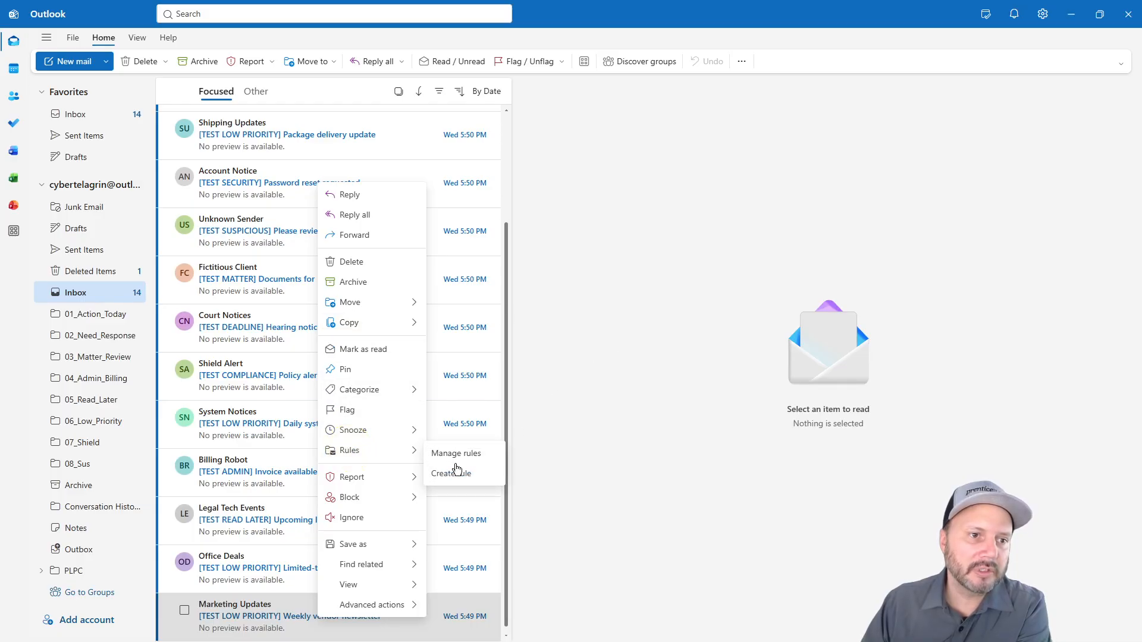
pyautogui.click(454, 474)
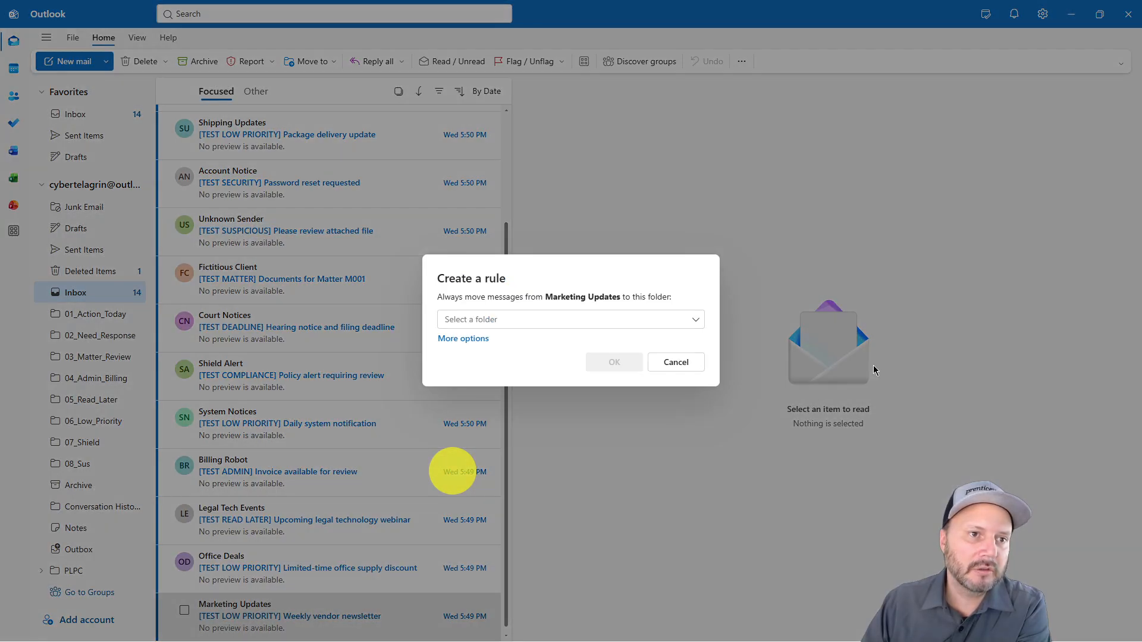
pyautogui.click(591, 321)
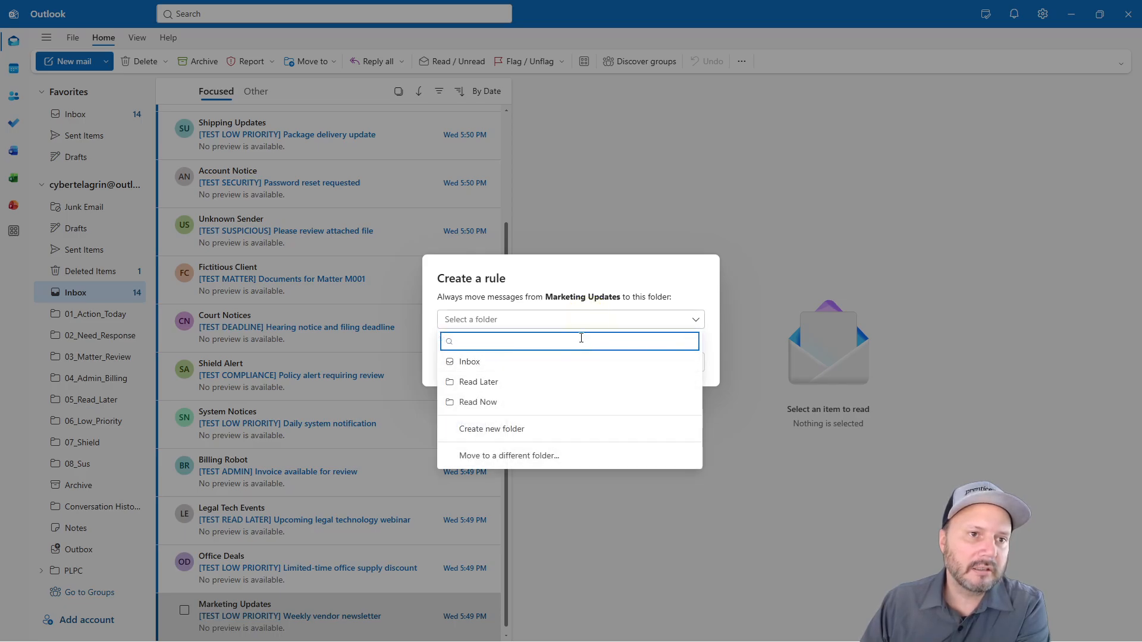
pyautogui.click(527, 456)
pyautogui.scroll(-5, 547, 387)
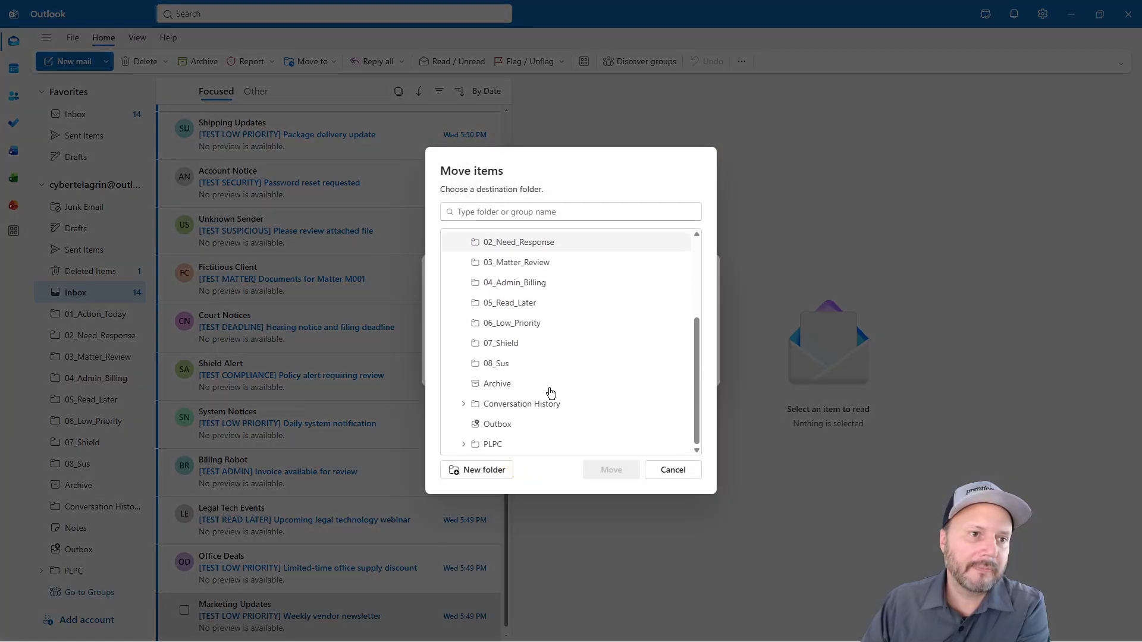
pyautogui.click(525, 323)
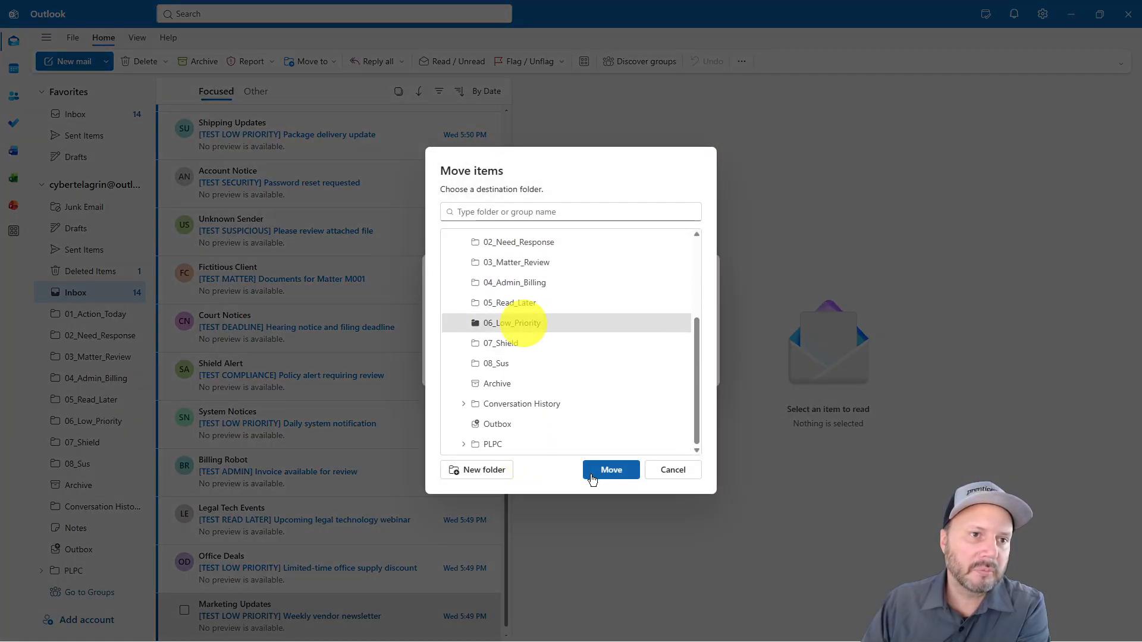
pyautogui.click(610, 470)
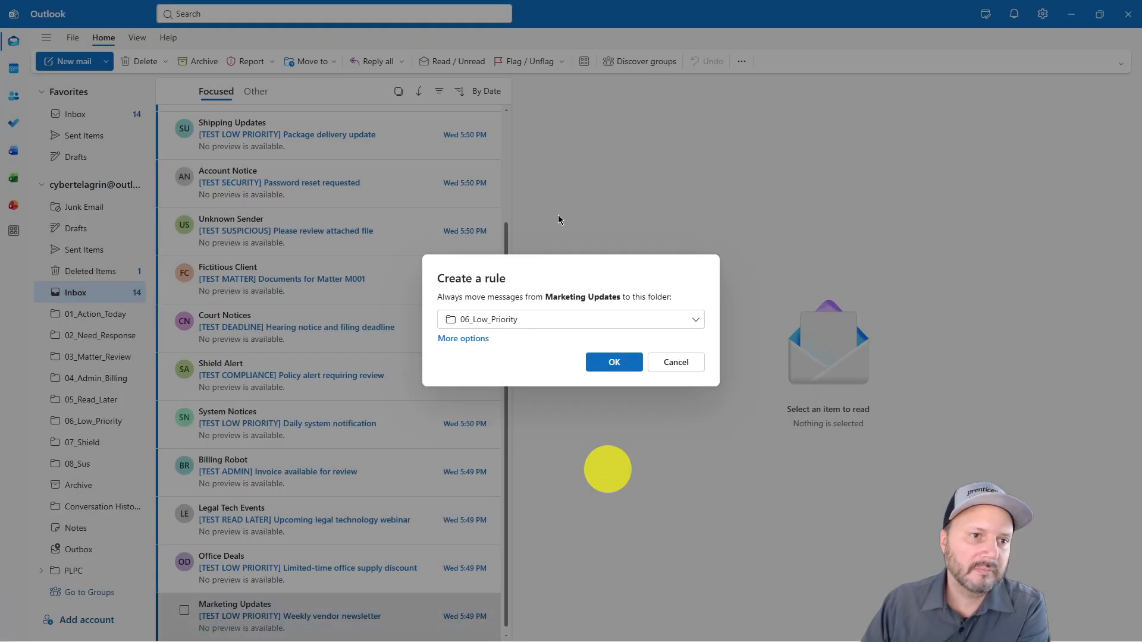
pyautogui.click(616, 360)
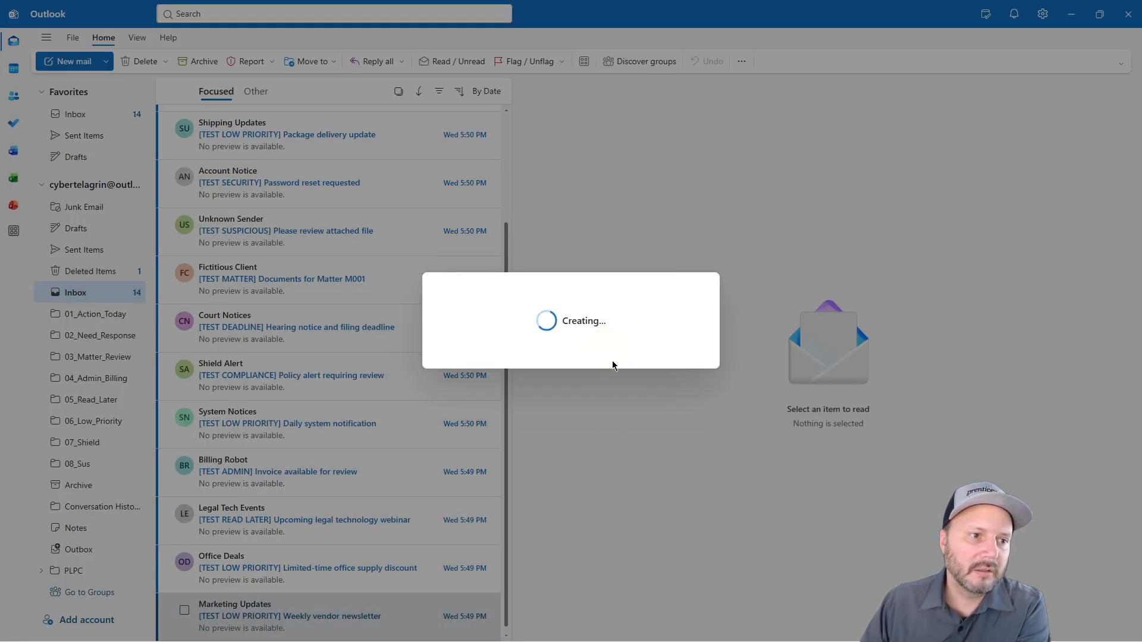
pyautogui.click(596, 348)
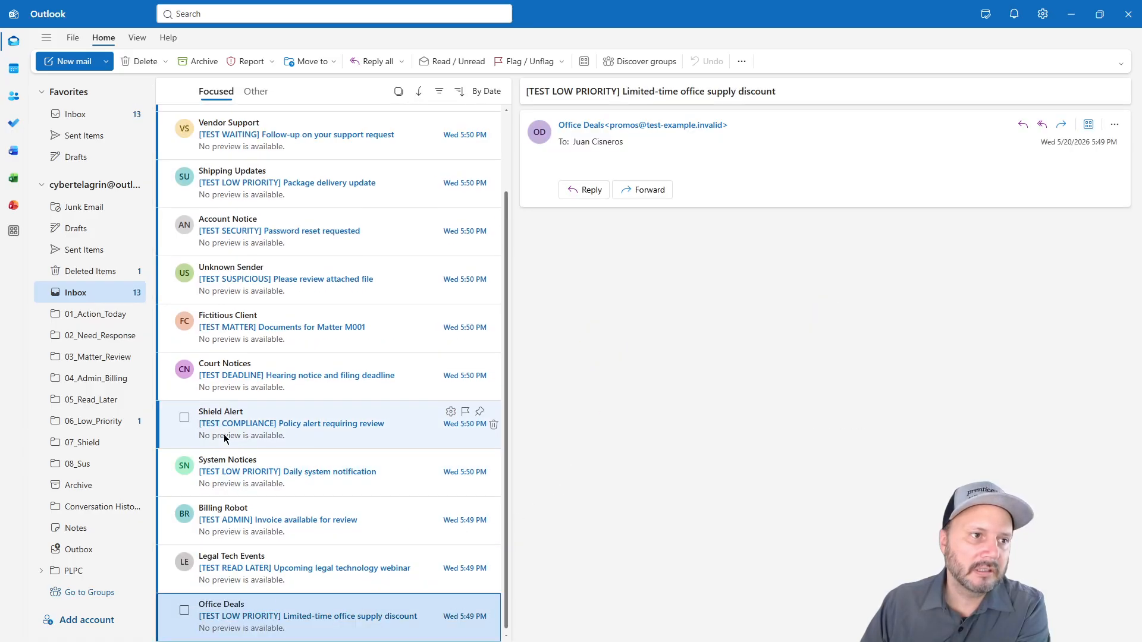
# Start a rule from the Office Deals message, open its detailed options and select the rule name text
pyautogui.rightClick(265, 613)
pyautogui.moveTo(318, 445)
pyautogui.click(390, 462)
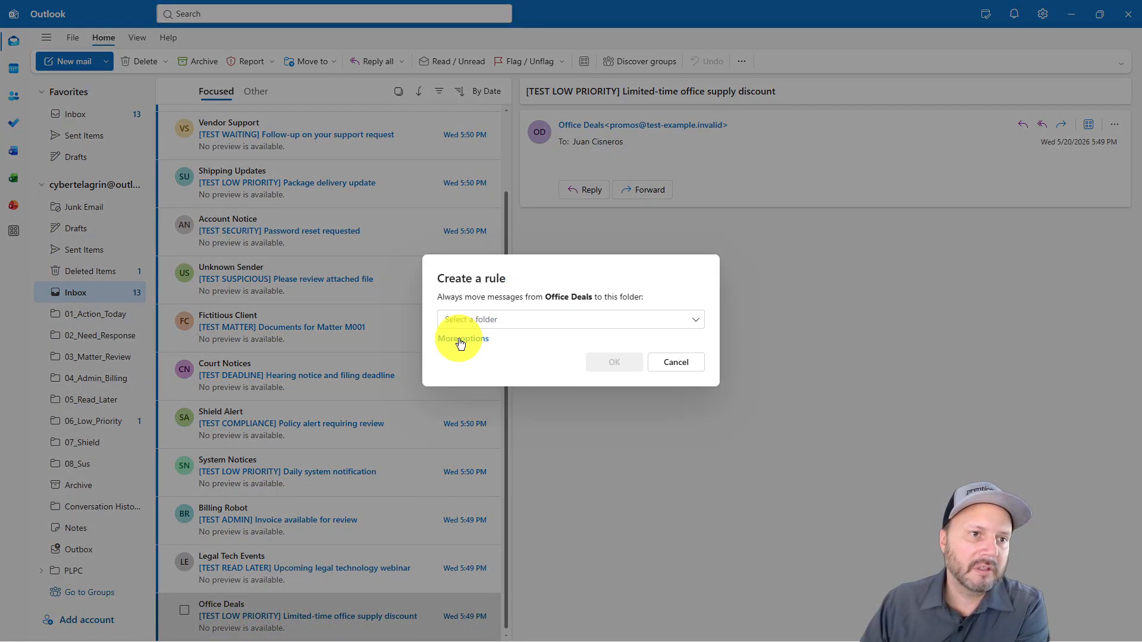
pyautogui.click(459, 340)
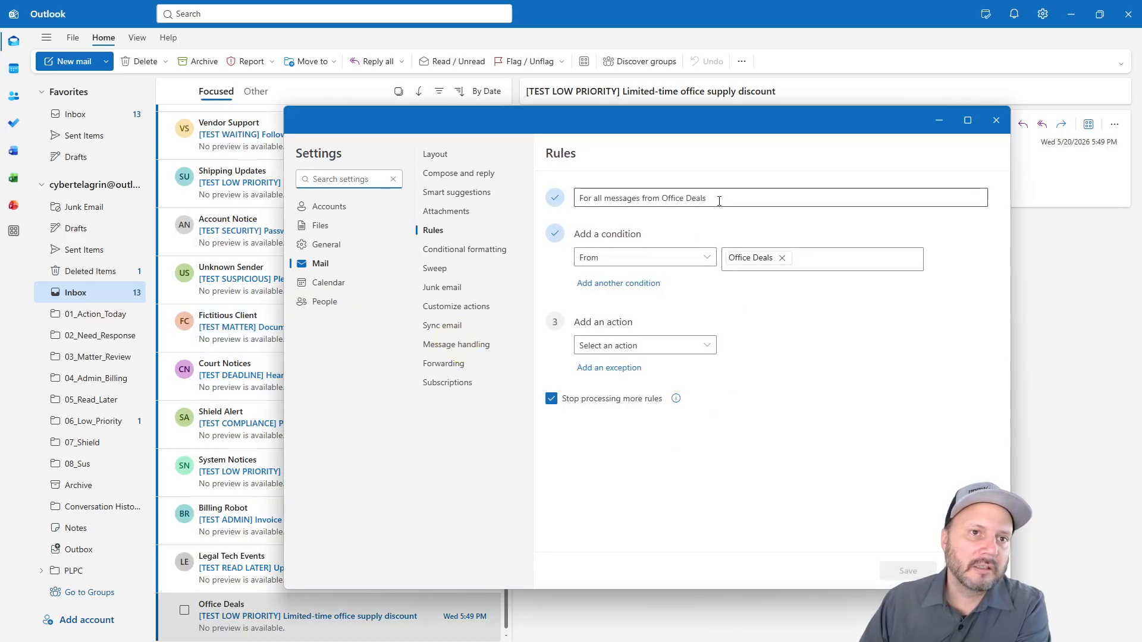
pyautogui.moveTo(717, 201); pyautogui.dragTo(558, 203)
pyautogui.press('End')
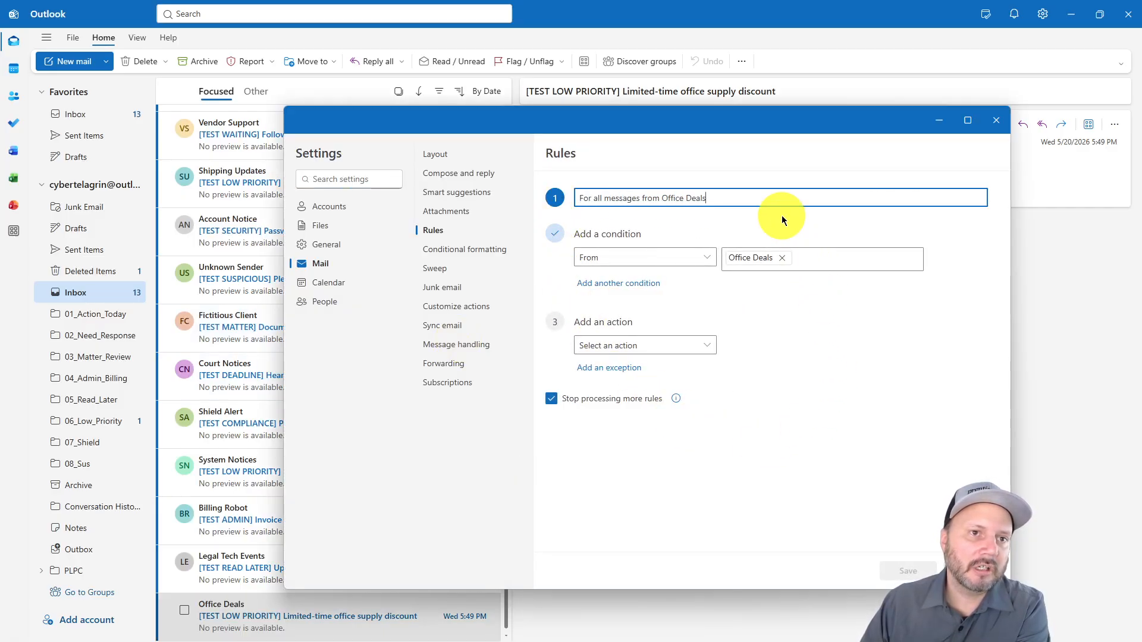
pyautogui.moveTo(692, 197); pyautogui.dragTo(554, 198)
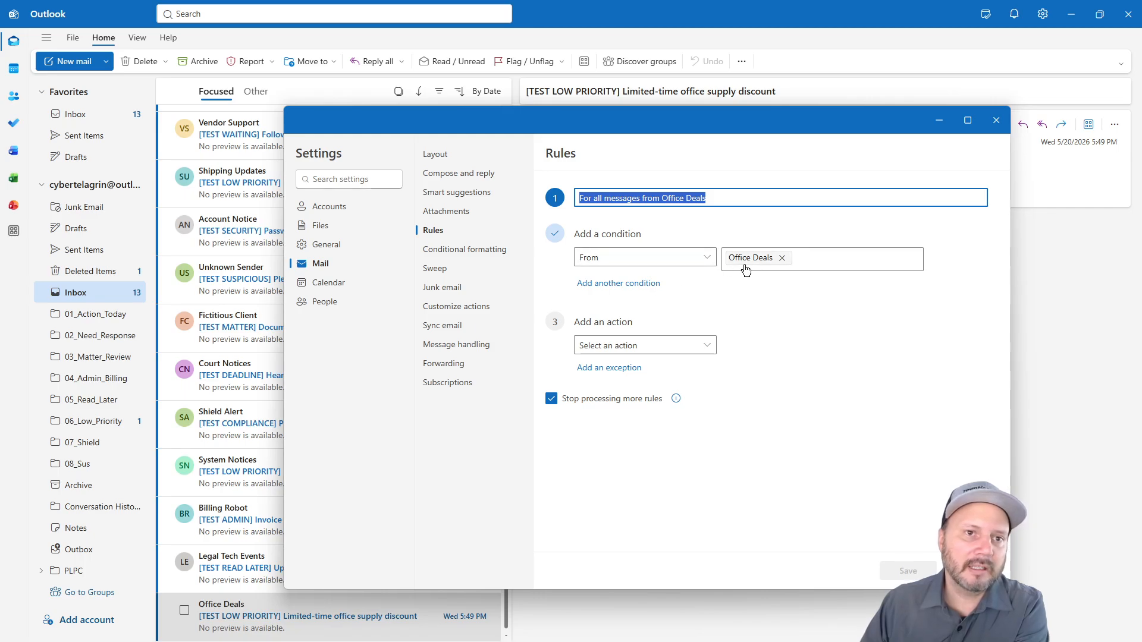
# Set the Office Deals rule to move messages to 06_Low_Priority, enable running it now, and save it
pyautogui.click(635, 346)
pyautogui.click(677, 387)
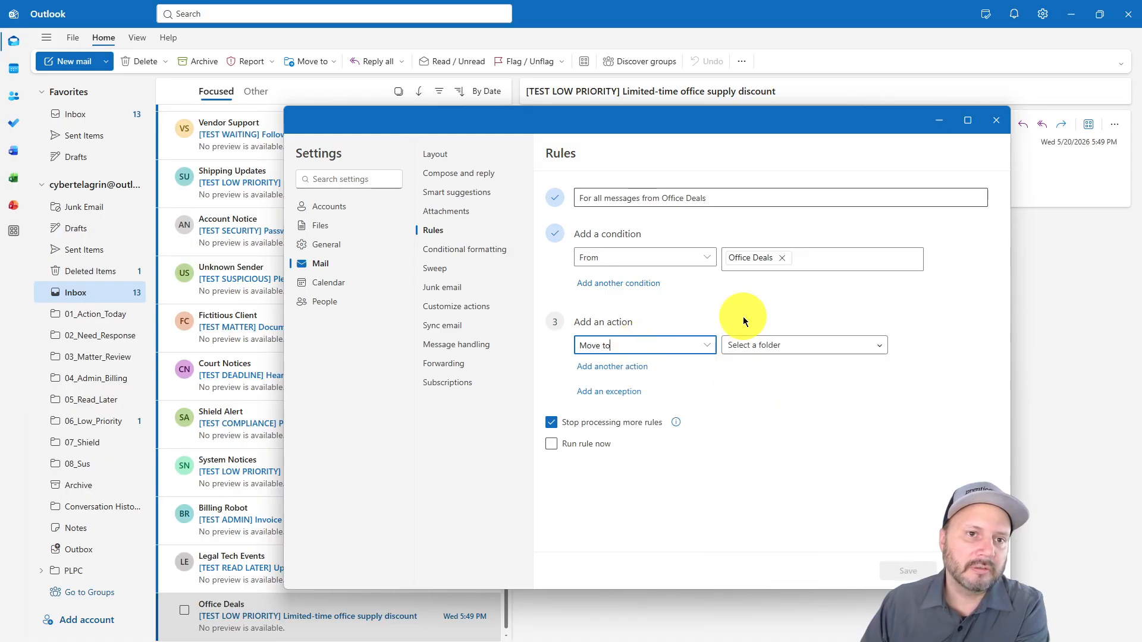
pyautogui.click(773, 346)
pyautogui.click(797, 477)
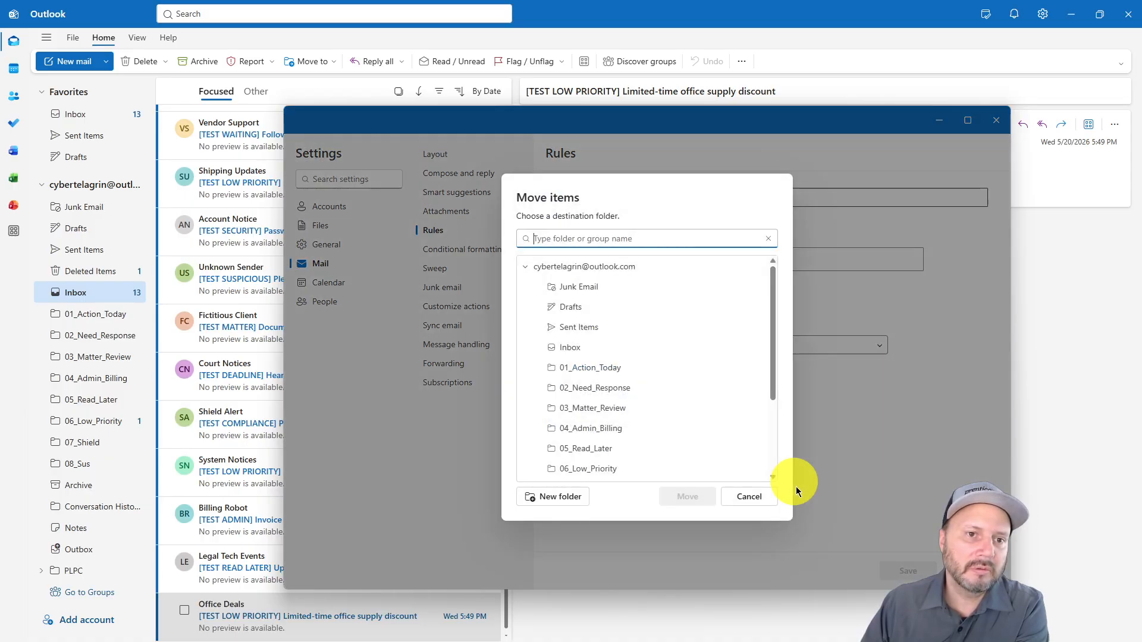
pyautogui.scroll(-1, 630, 455)
pyautogui.click(602, 412)
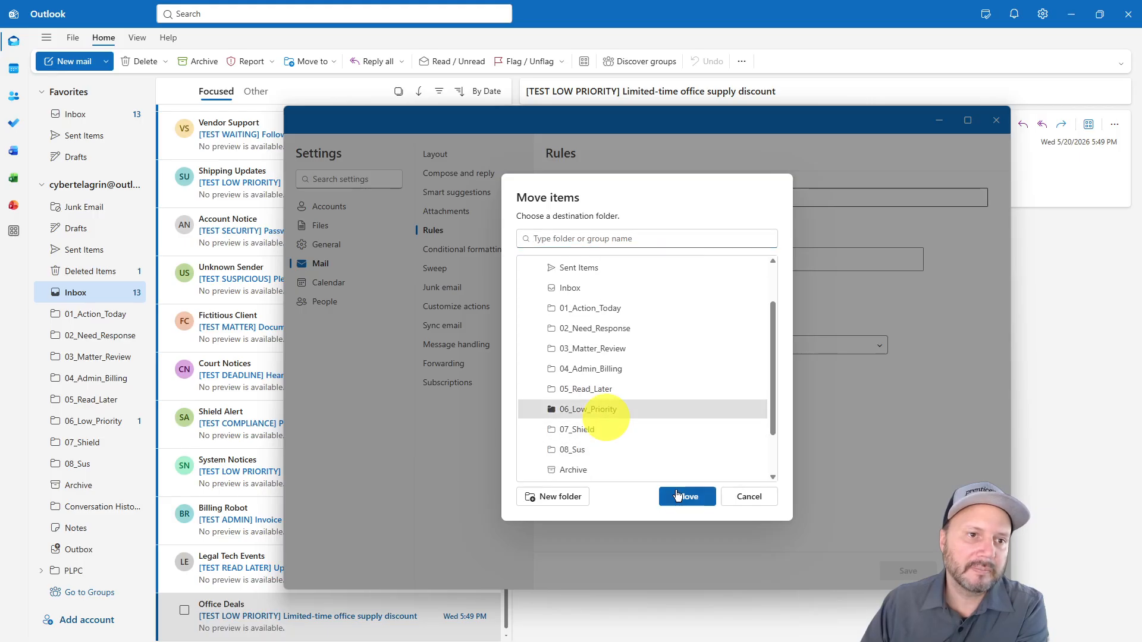
pyautogui.click(673, 494)
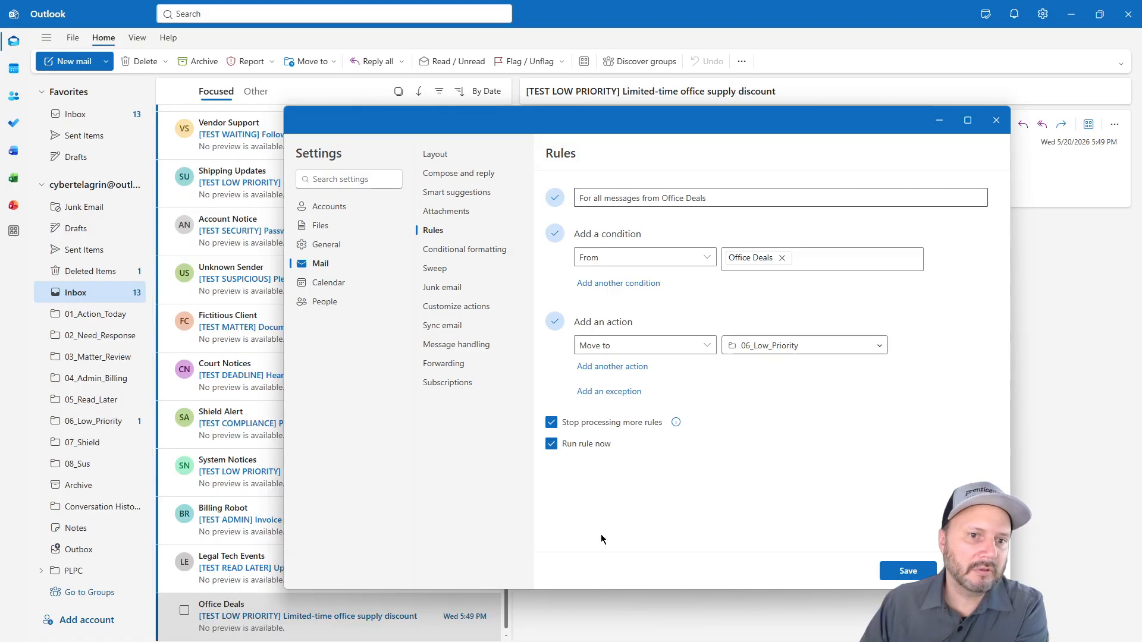
pyautogui.click(881, 569)
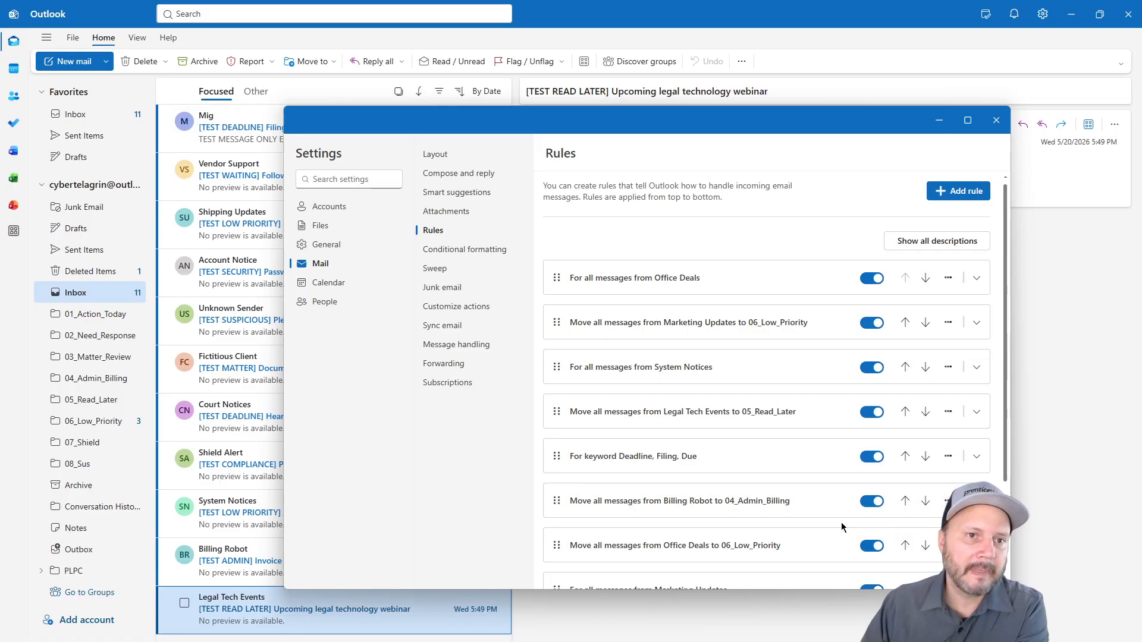
# Move the Marketing Updates rule above the Office Deals rule in the rules list, and restore the original order
pyautogui.scroll(-3, 773, 386)
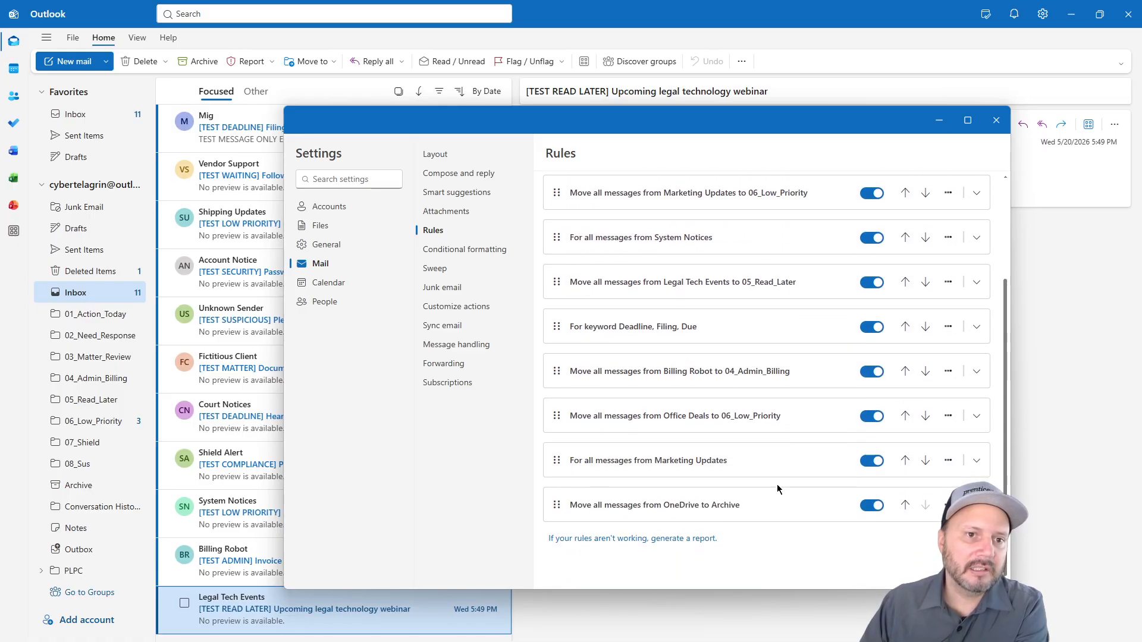
pyautogui.scroll(3, 776, 508)
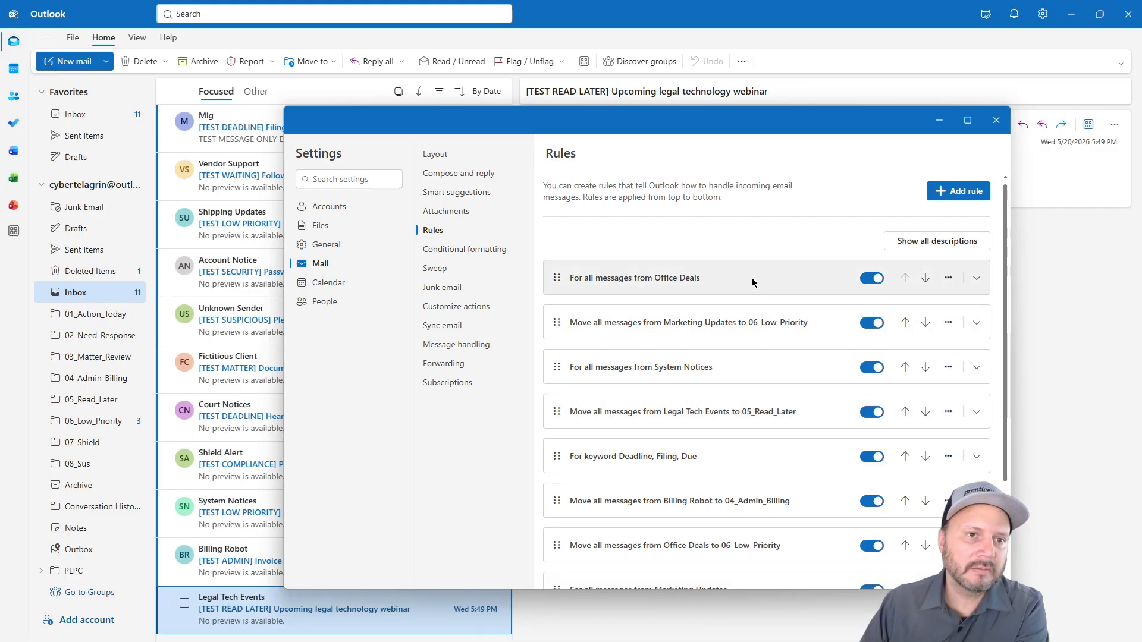
pyautogui.scroll(-3, 747, 433)
pyautogui.scroll(3, 749, 435)
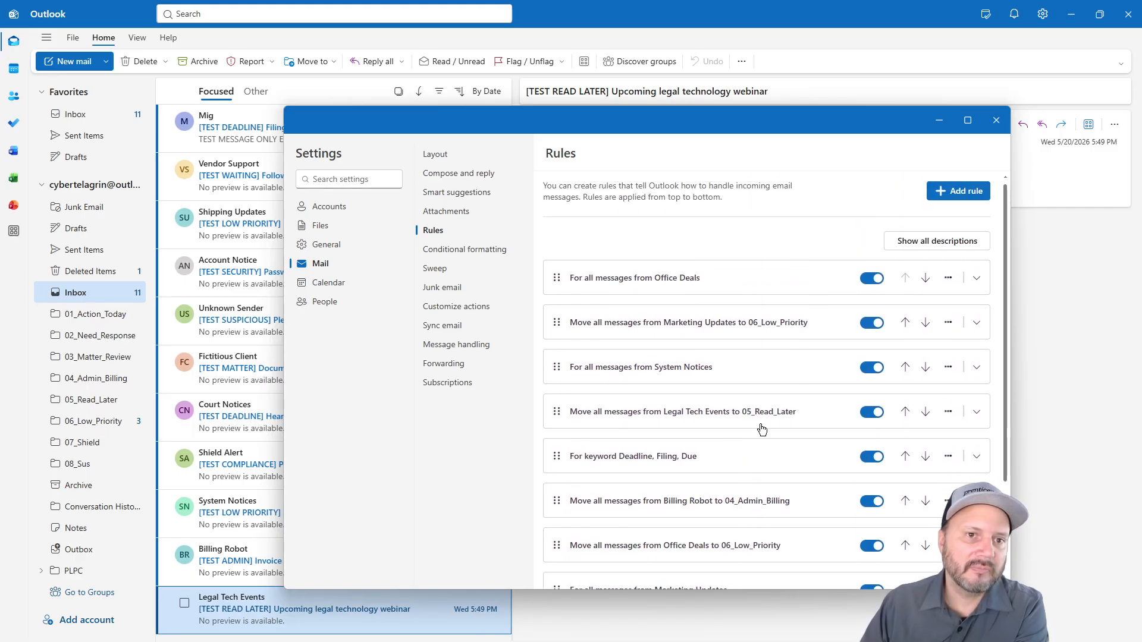
pyautogui.moveTo(578, 289); pyautogui.dragTo(631, 280)
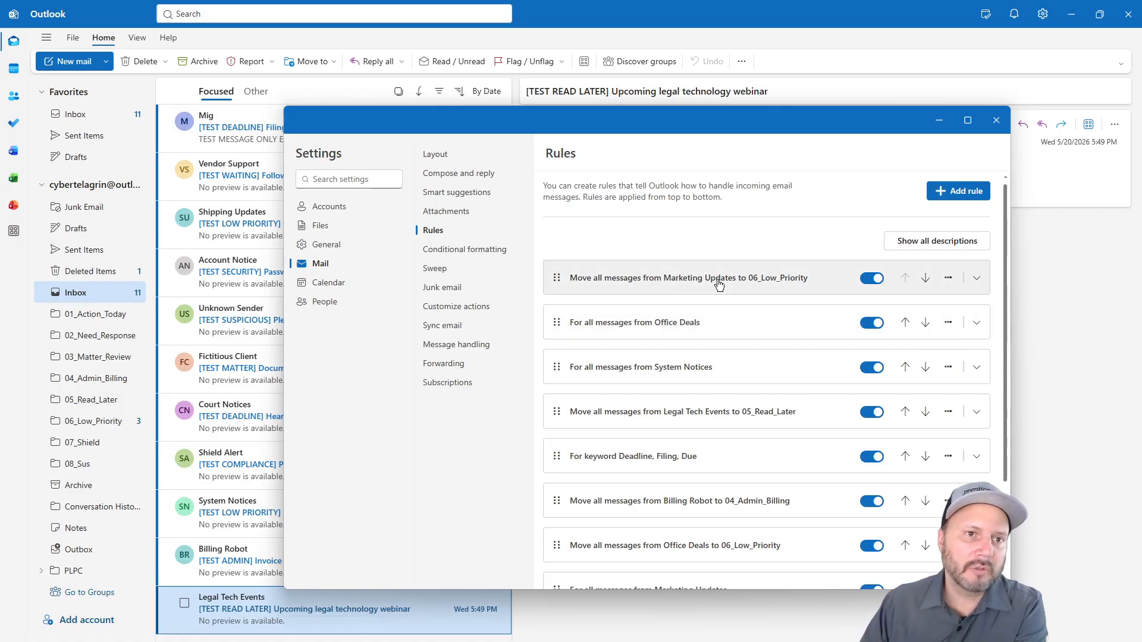
pyautogui.moveTo(562, 324); pyautogui.dragTo(582, 278)
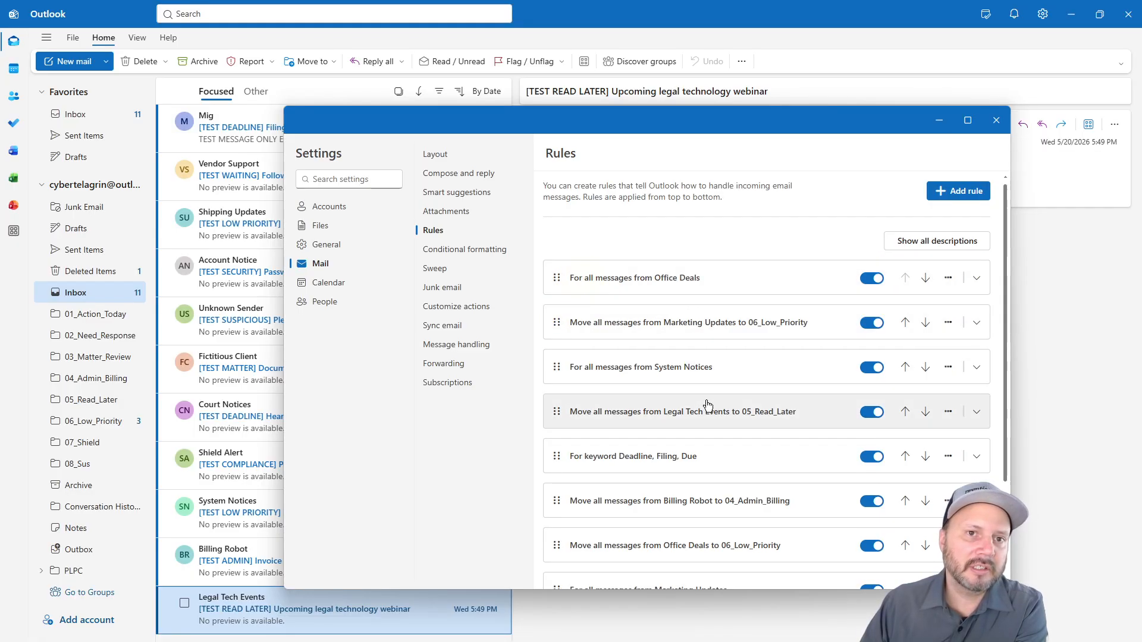
# Review the descriptions of all mail rules, hide them again, and close the settings window
pyautogui.click(922, 246)
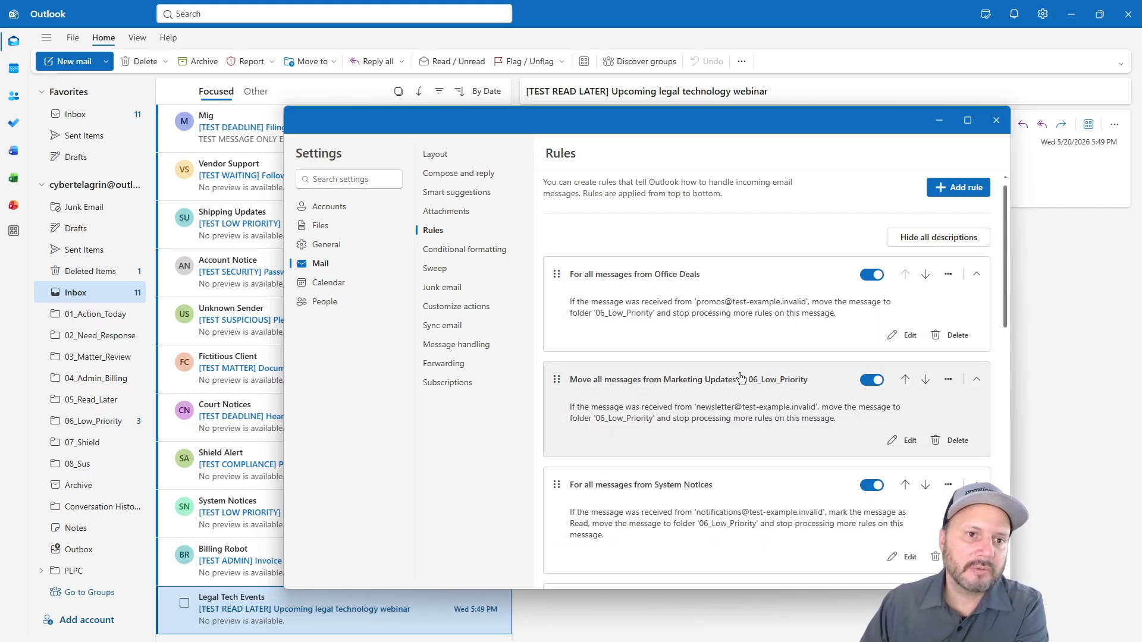
pyautogui.scroll(-2, 741, 378)
pyautogui.scroll(-3, 740, 377)
pyautogui.scroll(5, 739, 375)
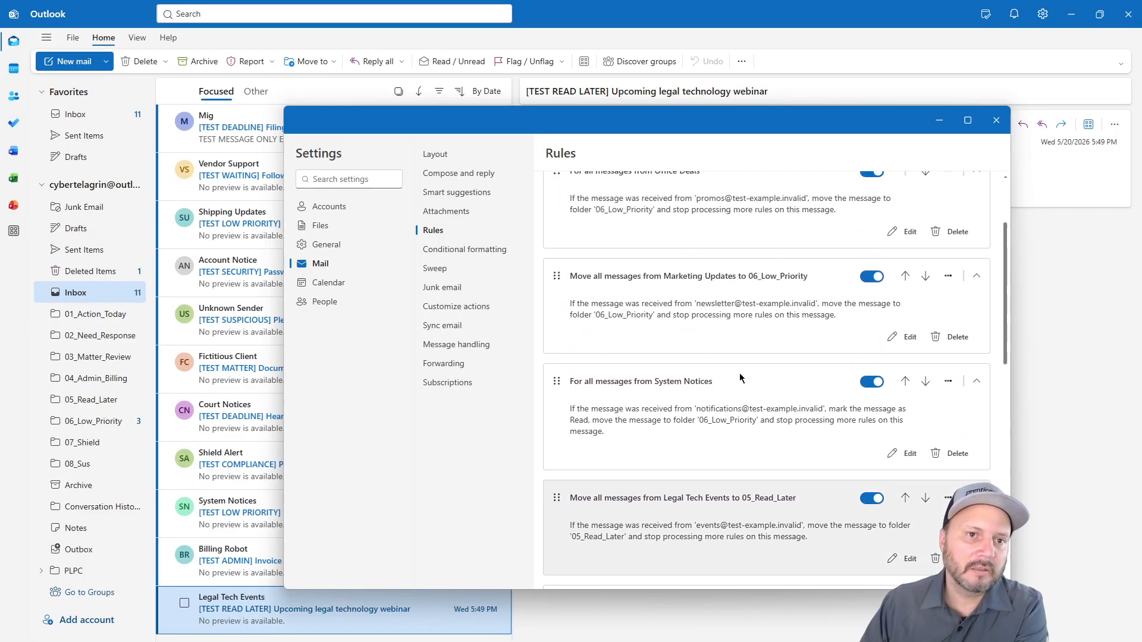
pyautogui.click(913, 240)
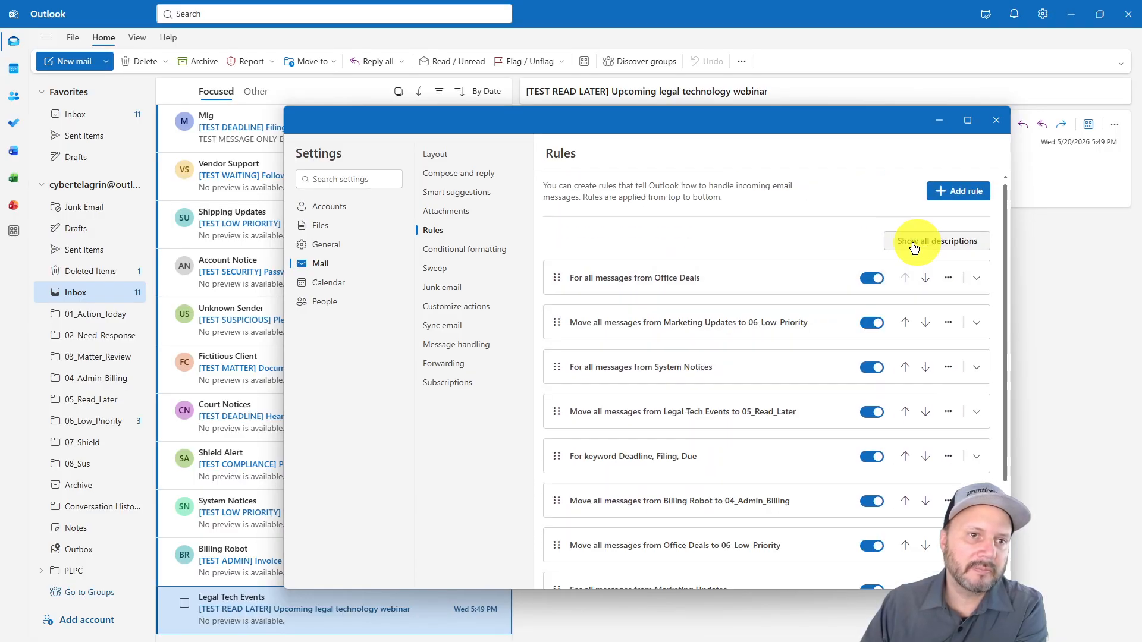
pyautogui.click(994, 123)
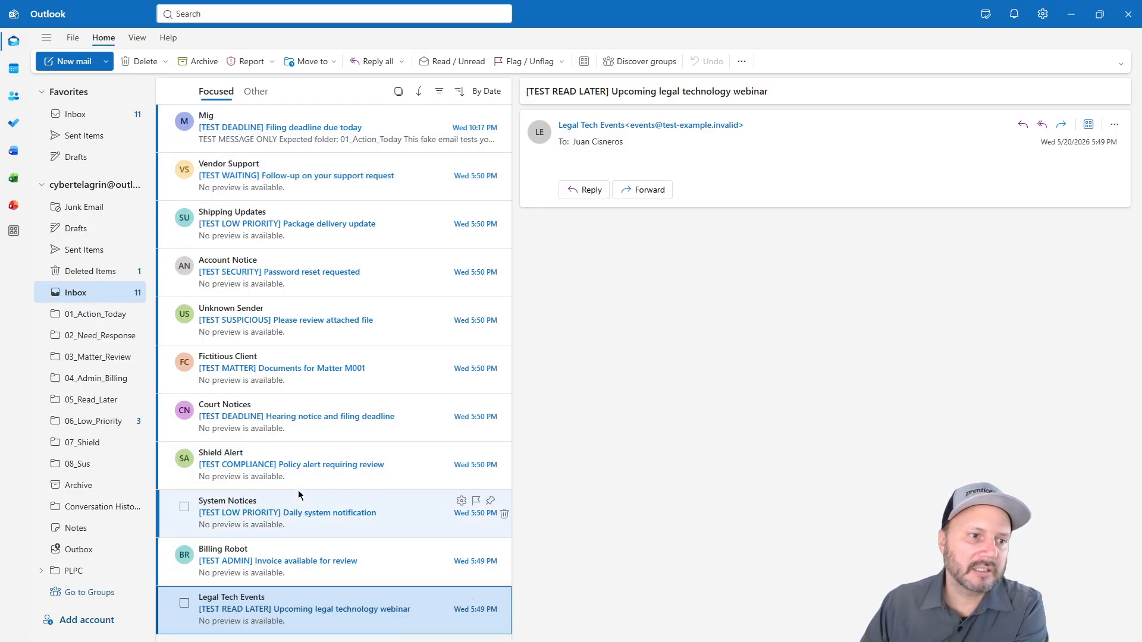
# Create a rule from the Legal Tech Events message that always moves messages from this sender to the 05_Read_Later folder
pyautogui.rightClick(266, 614)
pyautogui.moveTo(298, 444)
pyautogui.click(402, 465)
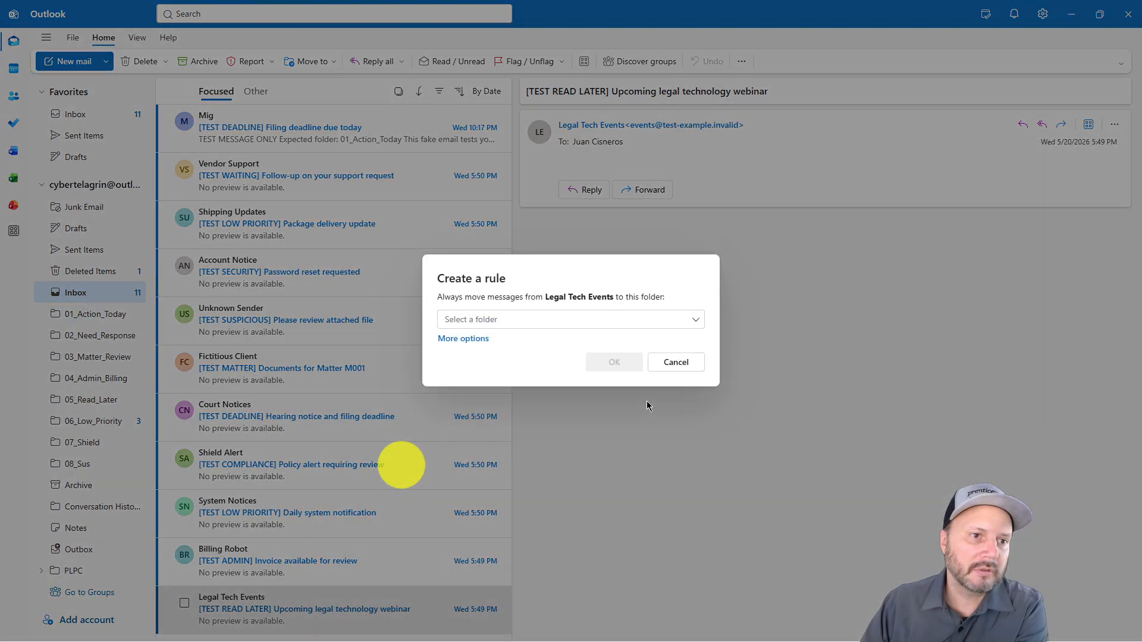
pyautogui.click(580, 322)
pyautogui.click(510, 456)
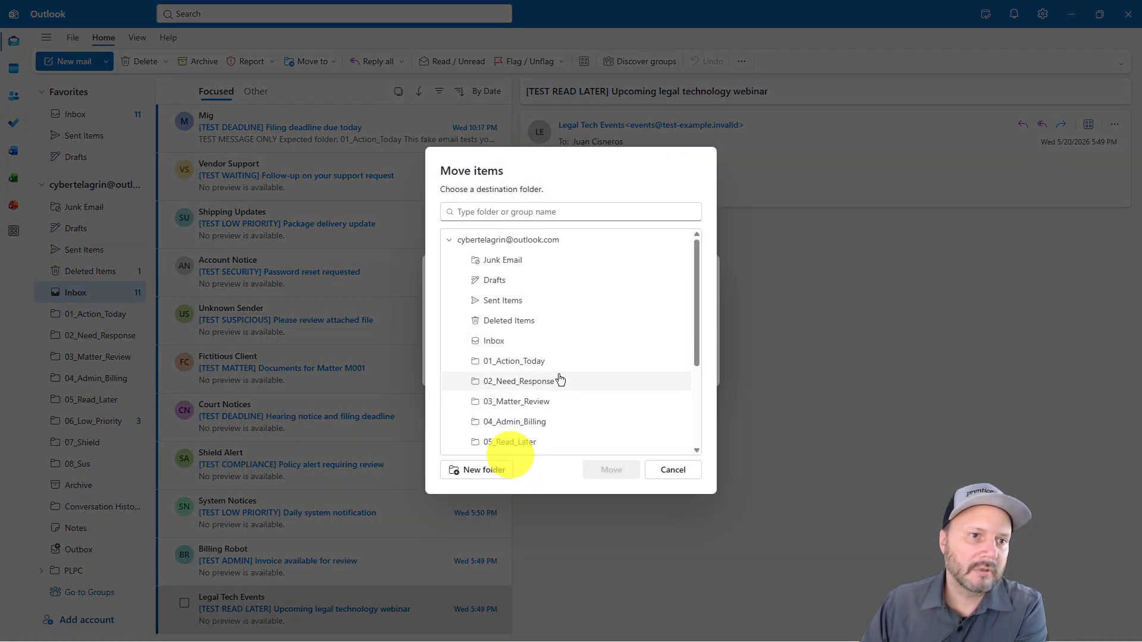
pyautogui.click(510, 443)
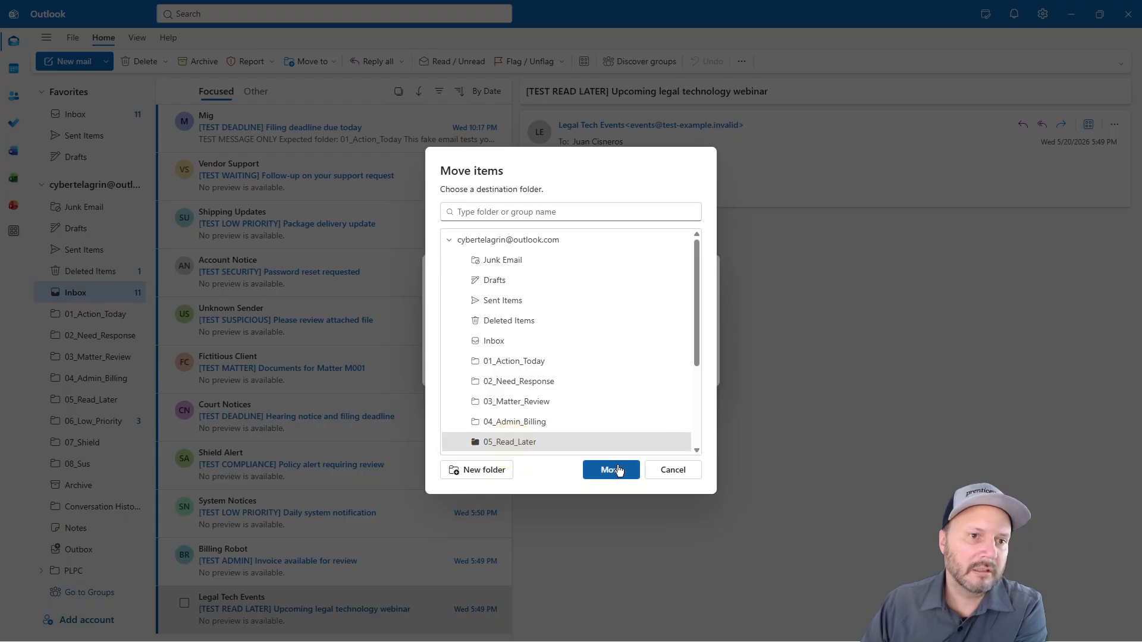
pyautogui.click(617, 471)
pyautogui.click(606, 360)
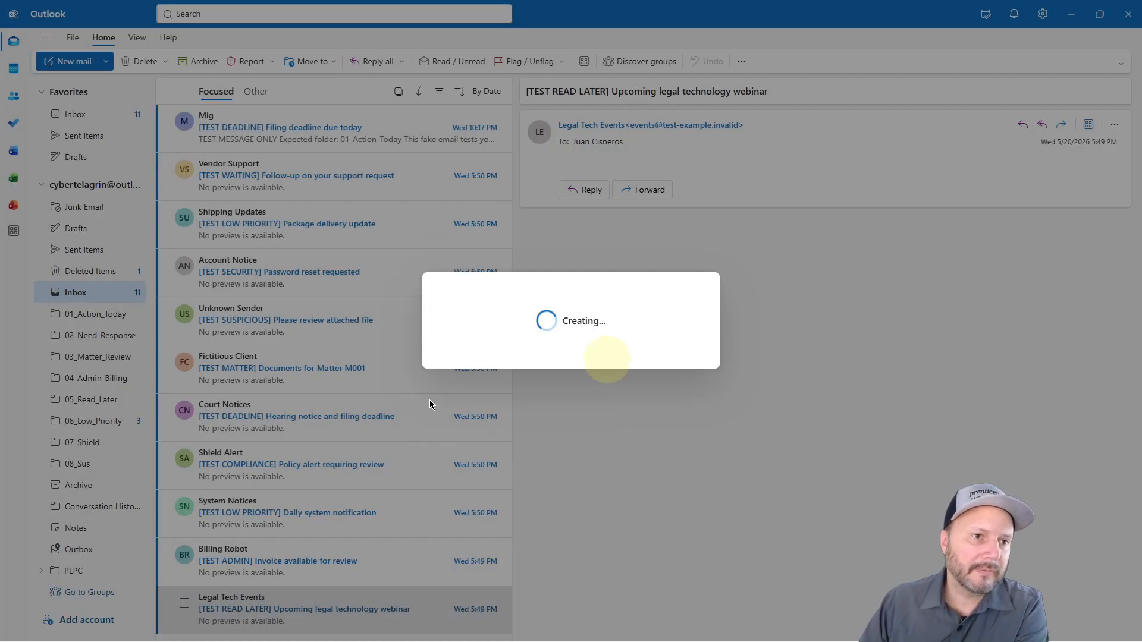
pyautogui.click(594, 348)
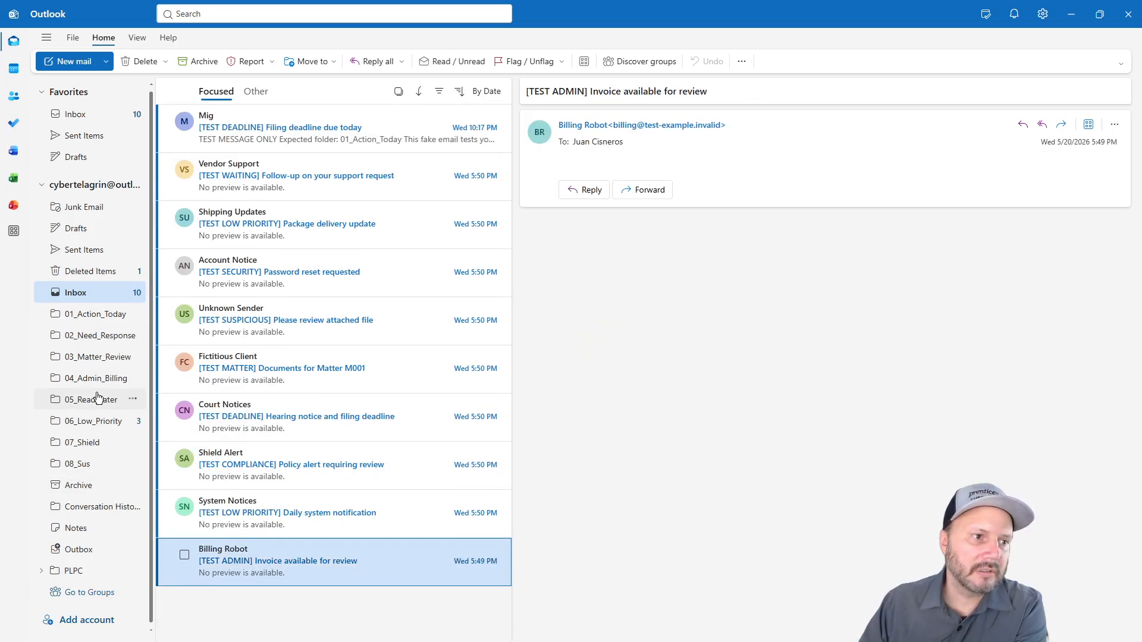
# Expand the PLPC folder to view its subfolders, and collapse it again
pyautogui.click(43, 572)
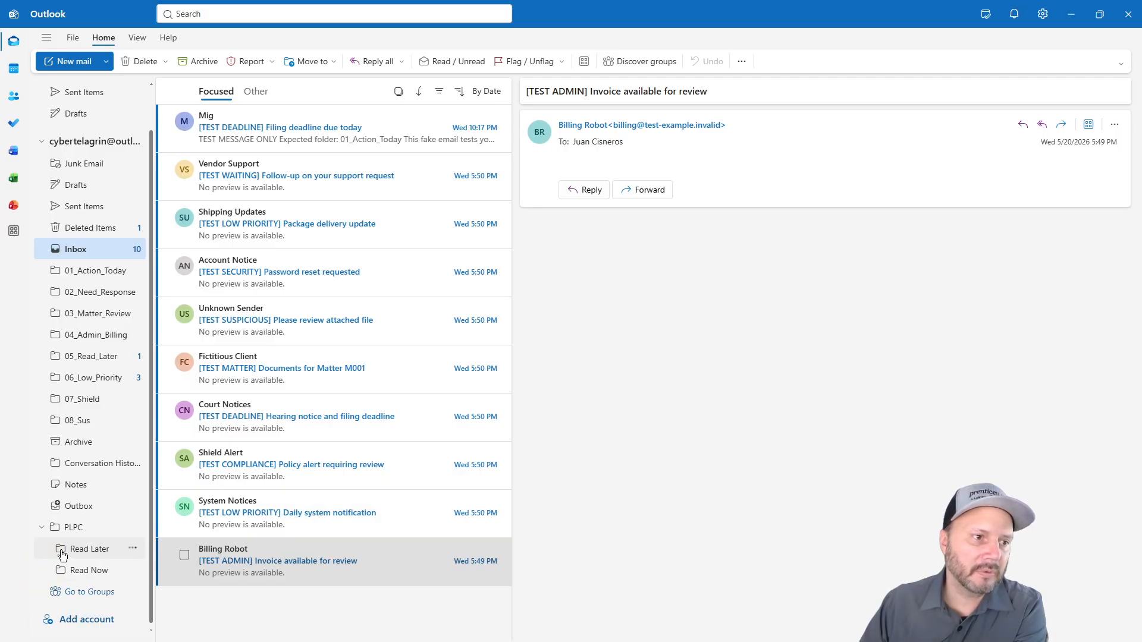
pyautogui.click(43, 534)
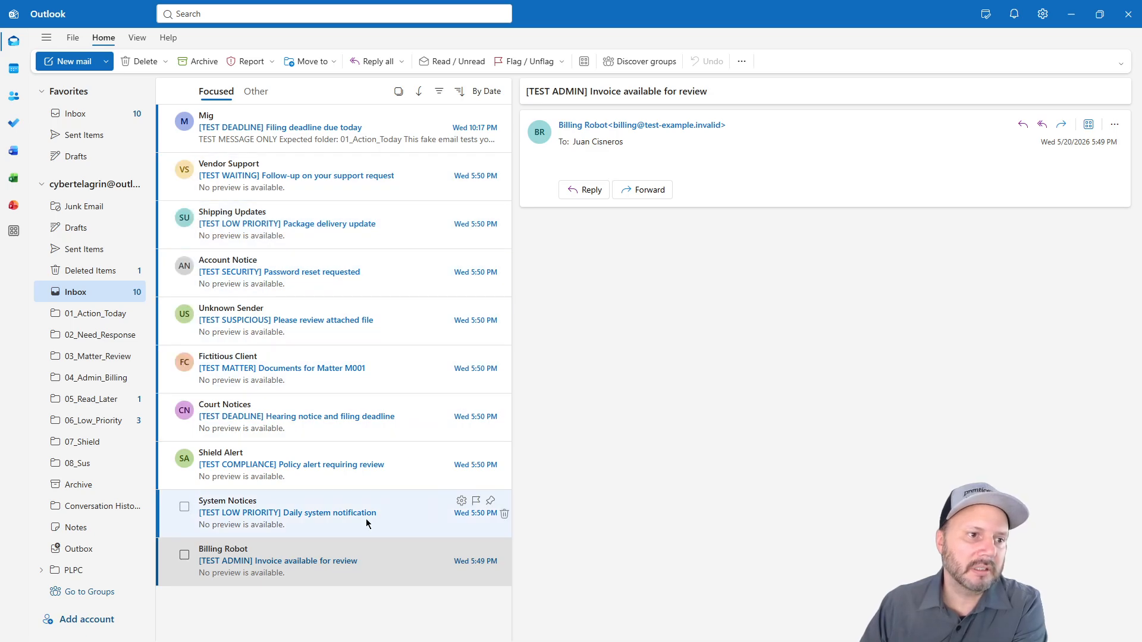
# Create a rule that always moves messages from Billing Robot to the 04_Admin_Billing folder, and run it now in the Inbox
pyautogui.rightClick(257, 569)
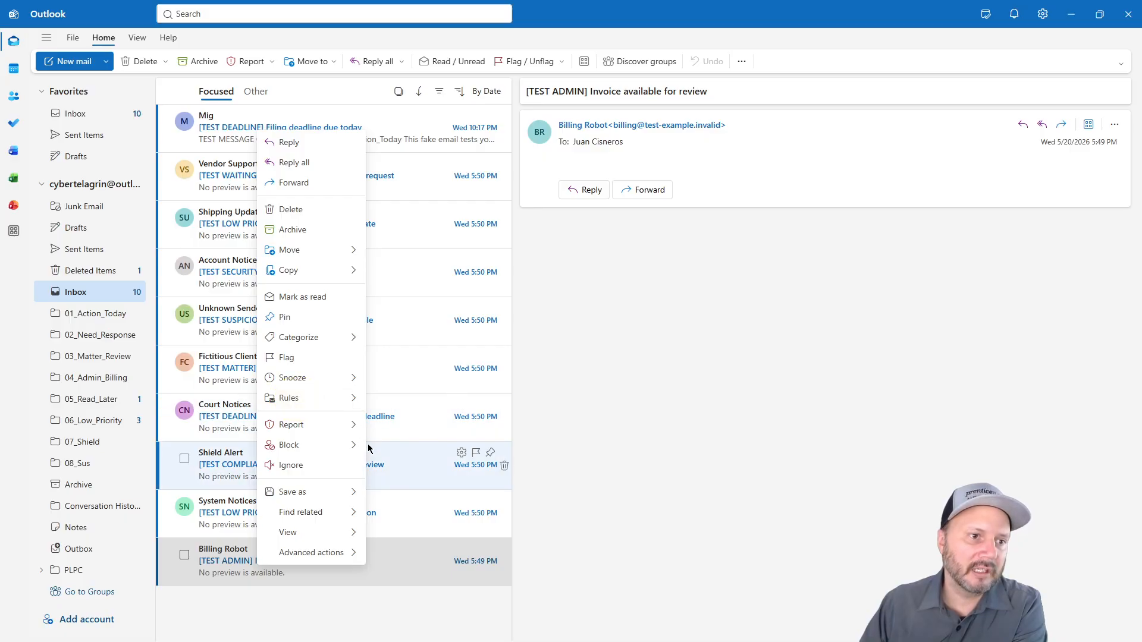
pyautogui.click(331, 403)
pyautogui.click(389, 420)
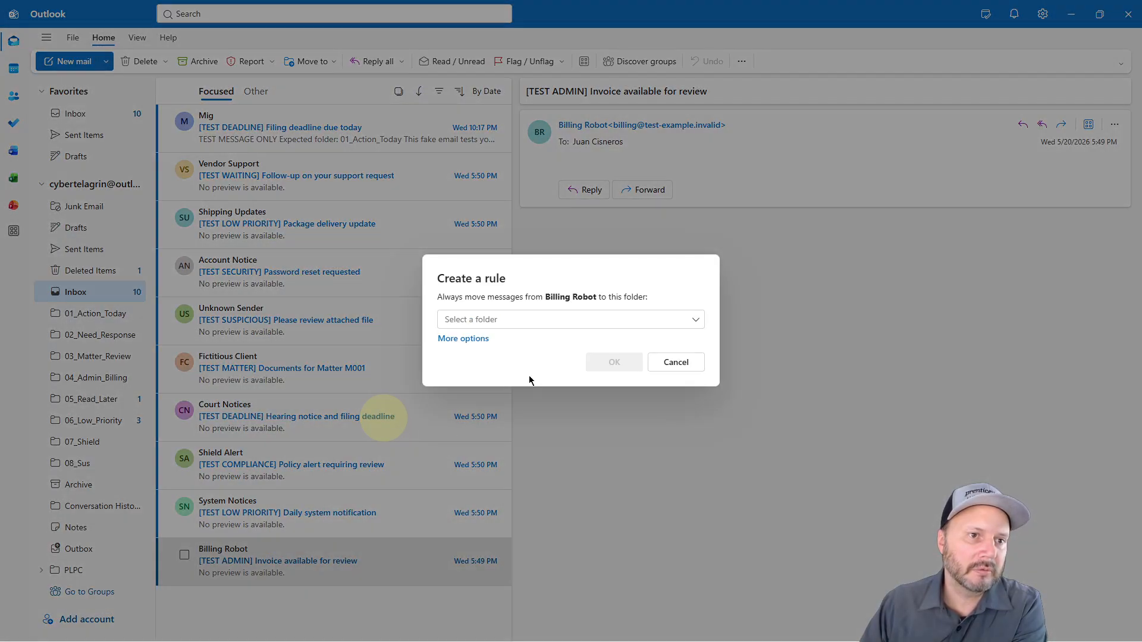
pyautogui.click(494, 320)
pyautogui.click(487, 455)
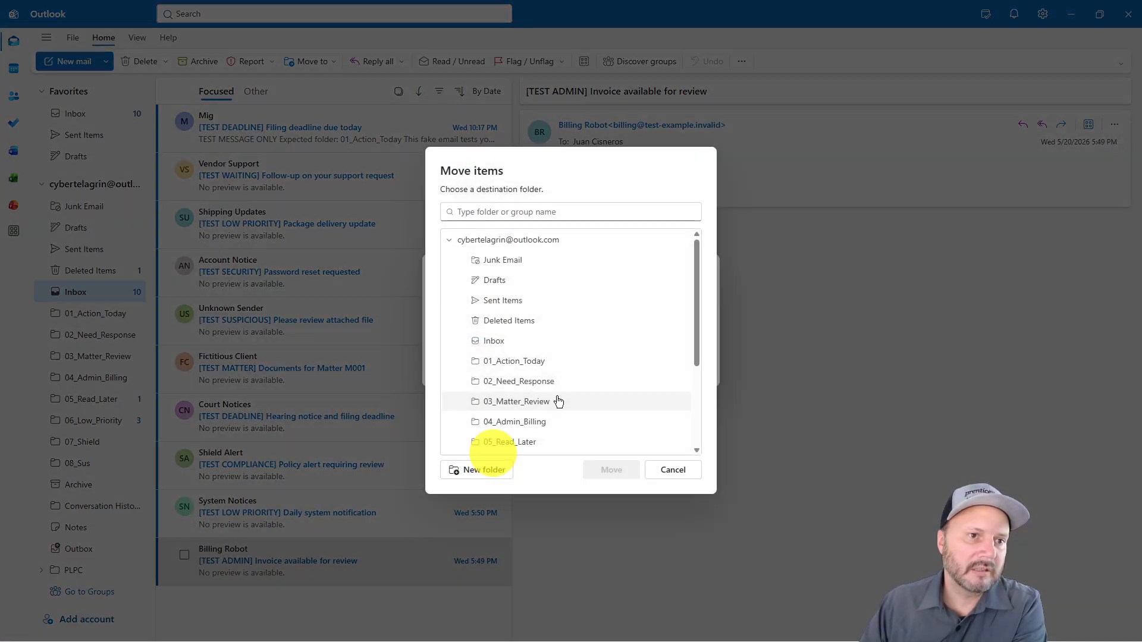
pyautogui.scroll(-2, 538, 416)
pyautogui.click(503, 362)
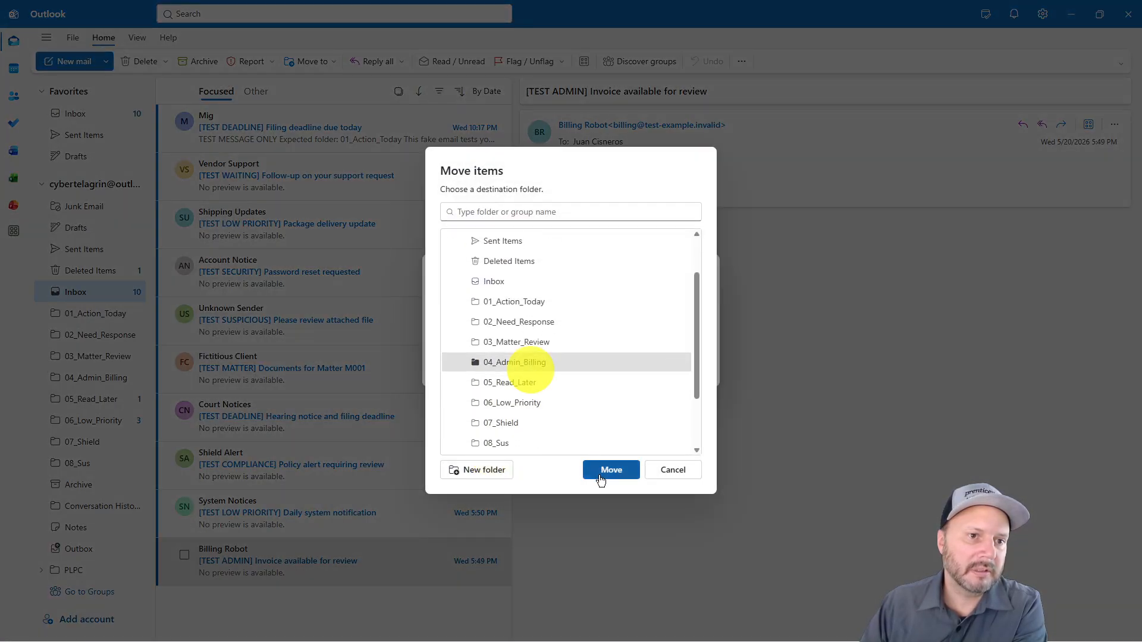
pyautogui.click(601, 473)
pyautogui.click(613, 362)
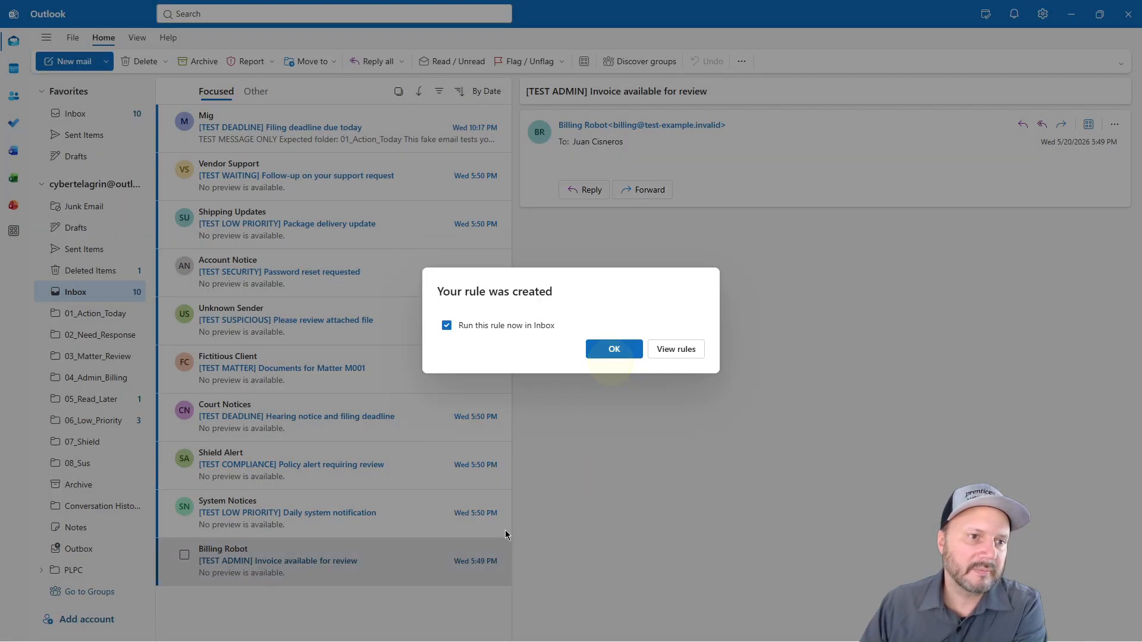
pyautogui.click(602, 356)
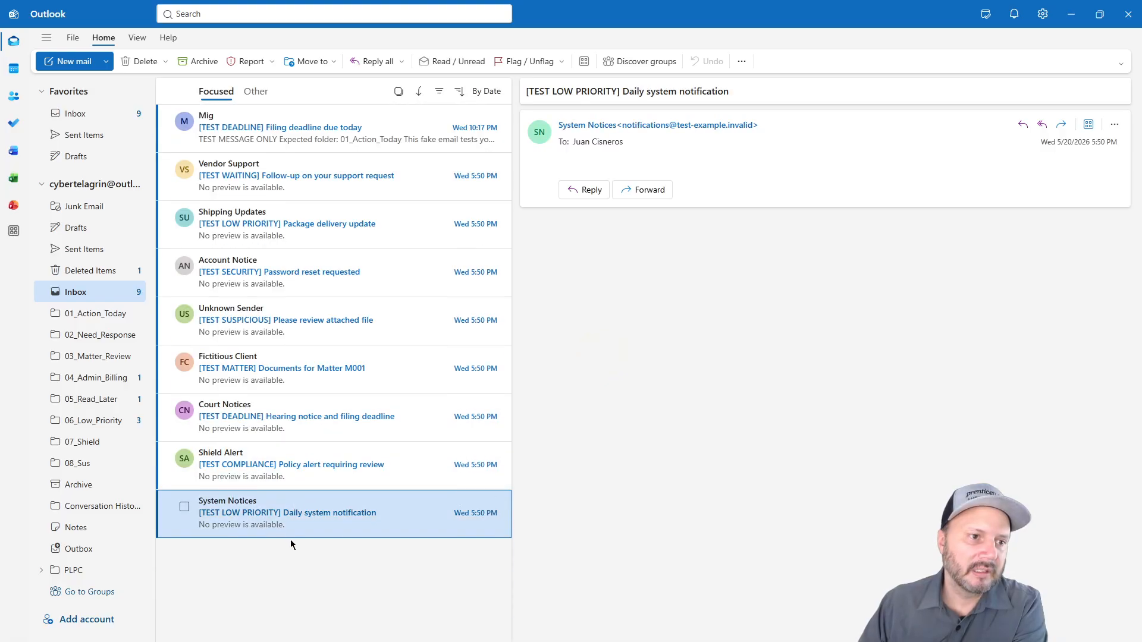
# Create a rule that always moves messages from System Notices to the 06_Low_Priority folder, and run it now in the Inbox
pyautogui.rightClick(228, 522)
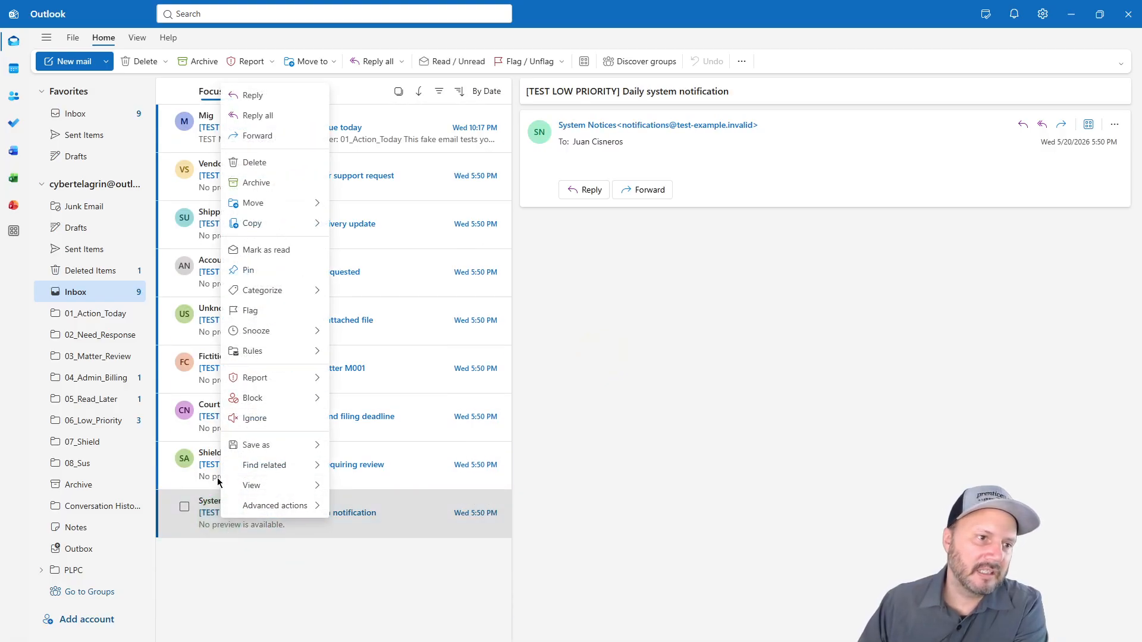
pyautogui.click(281, 355)
pyautogui.click(350, 373)
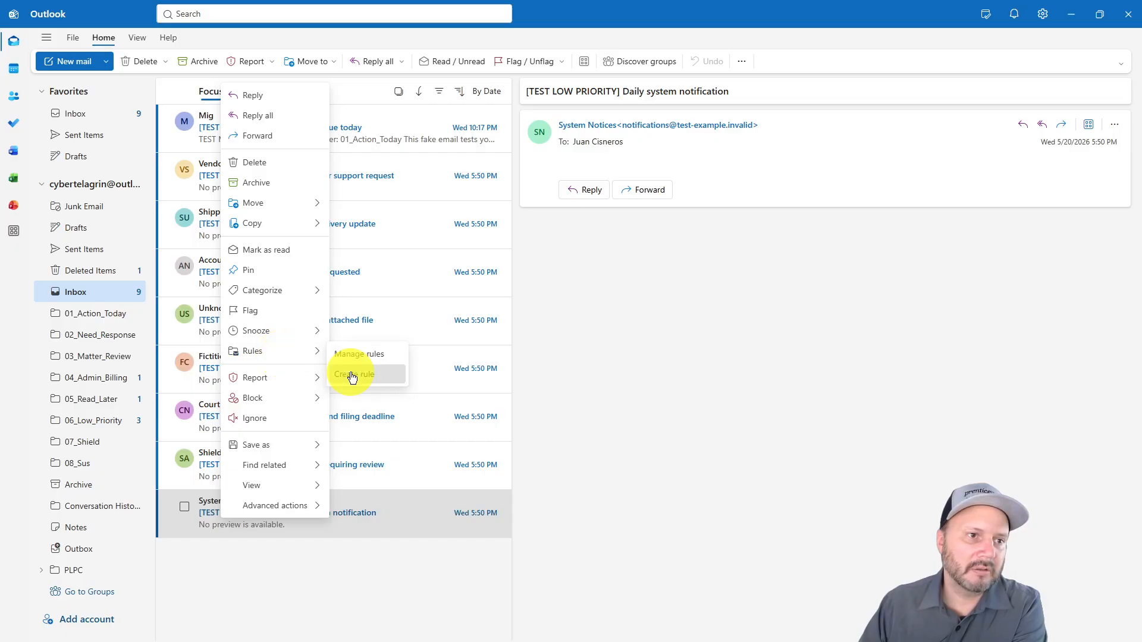
pyautogui.click(540, 322)
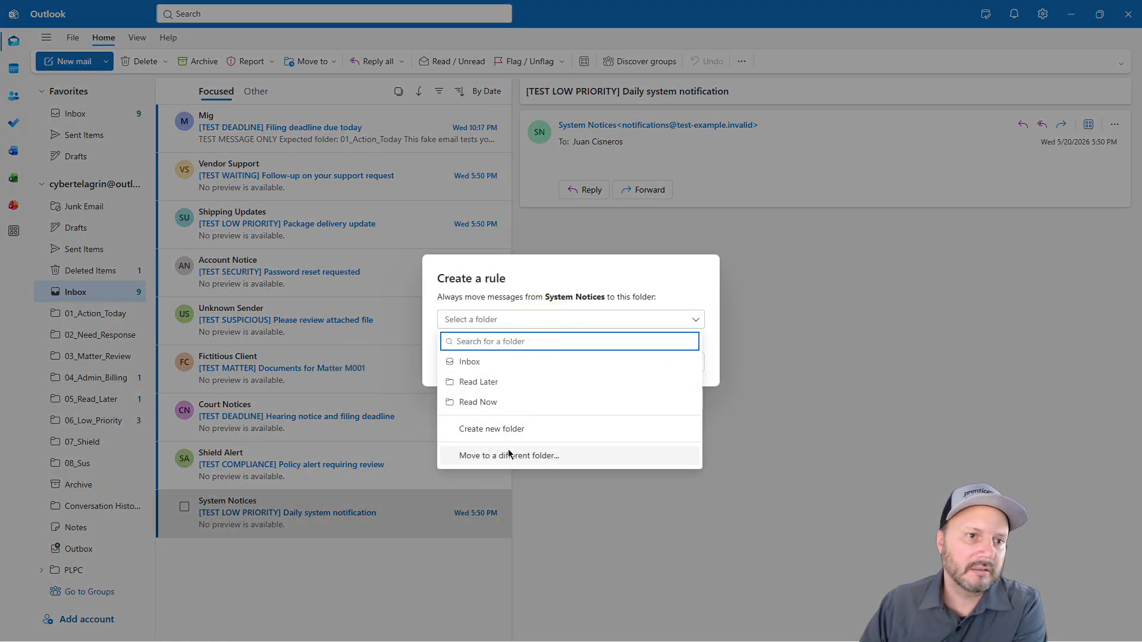
pyautogui.click(510, 451)
pyautogui.scroll(-2, 553, 386)
pyautogui.click(523, 402)
pyautogui.click(611, 470)
pyautogui.click(625, 362)
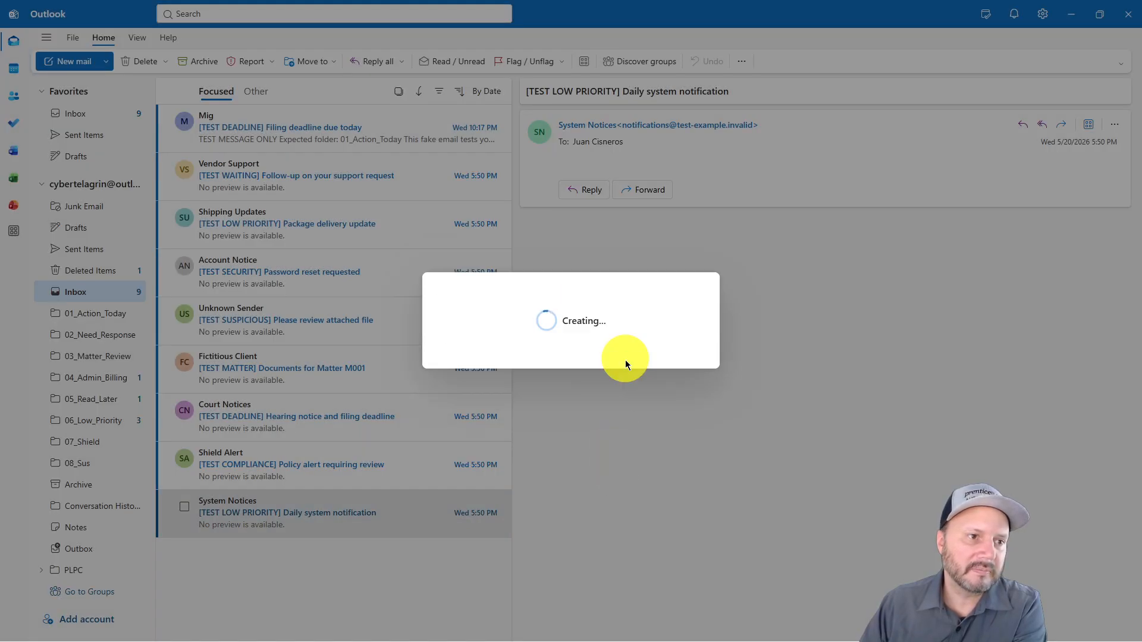
pyautogui.click(602, 351)
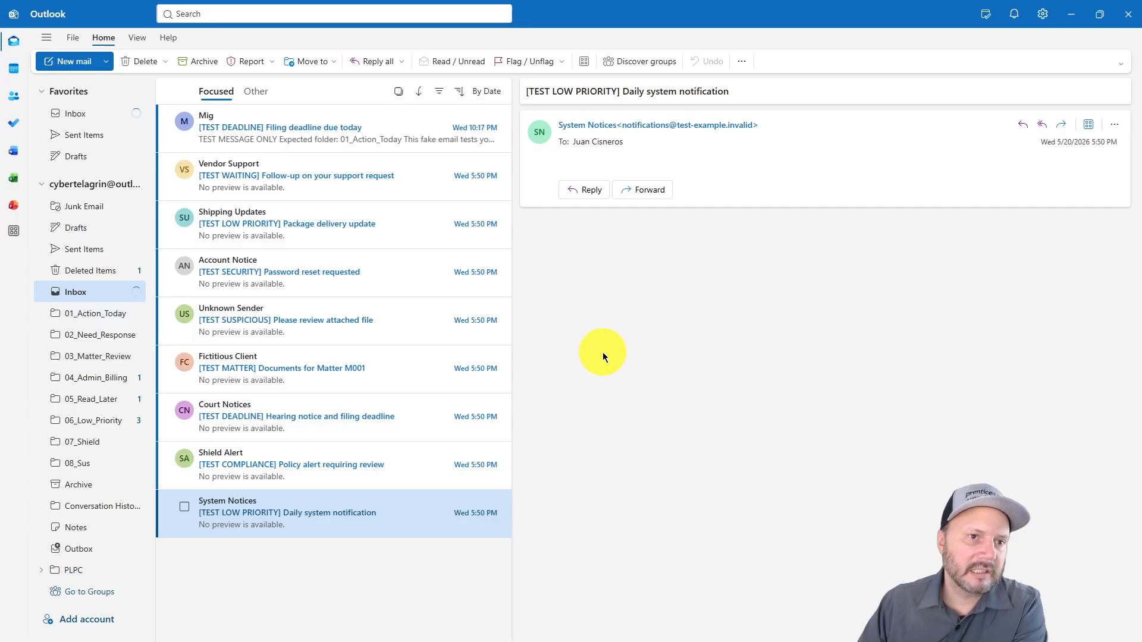
# Create a rule that always moves messages from Shield Alert to the 07_Shield folder, and run it now in the Inbox
pyautogui.rightClick(256, 480)
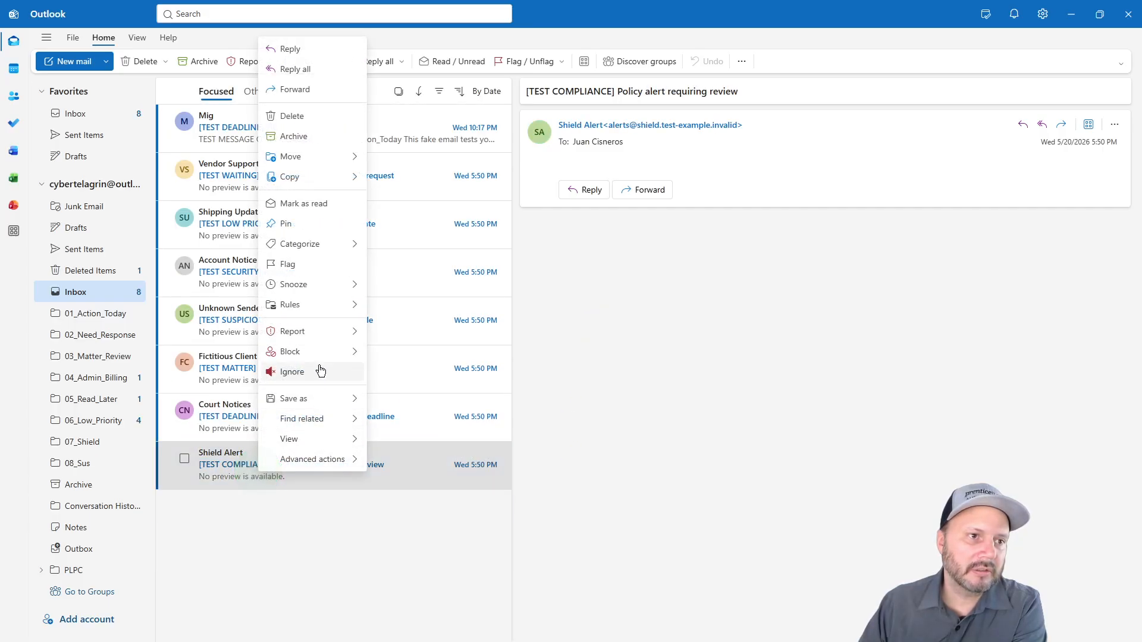
pyautogui.moveTo(292, 305)
pyautogui.click(393, 329)
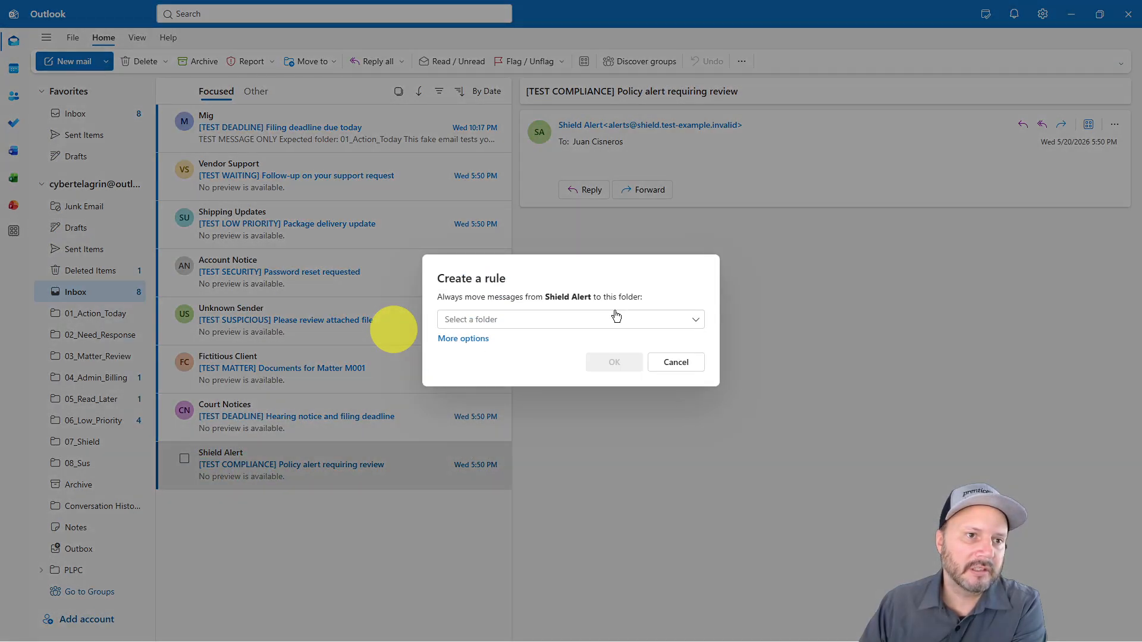
pyautogui.click(607, 319)
pyautogui.click(511, 457)
pyautogui.scroll(-3, 549, 369)
pyautogui.click(535, 364)
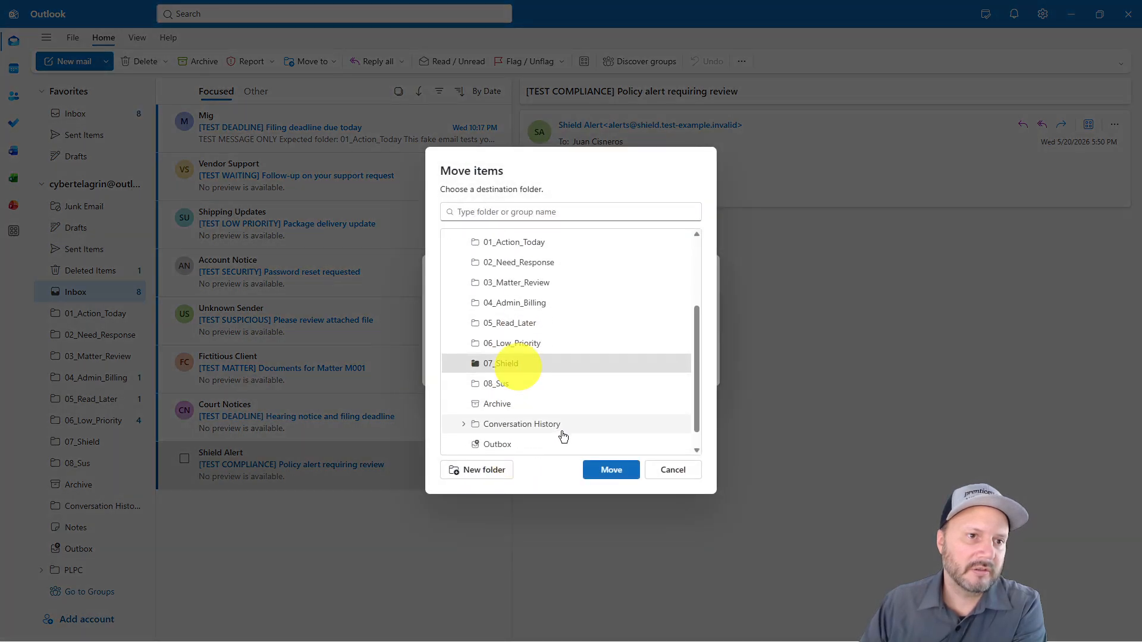
pyautogui.click(607, 470)
pyautogui.click(609, 358)
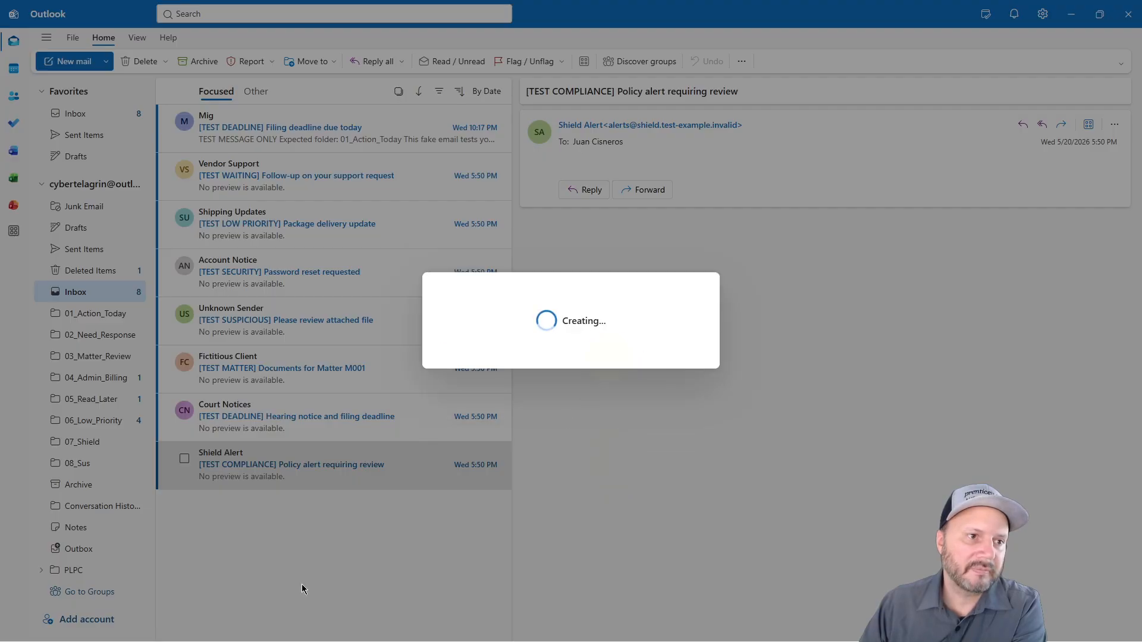
pyautogui.click(606, 349)
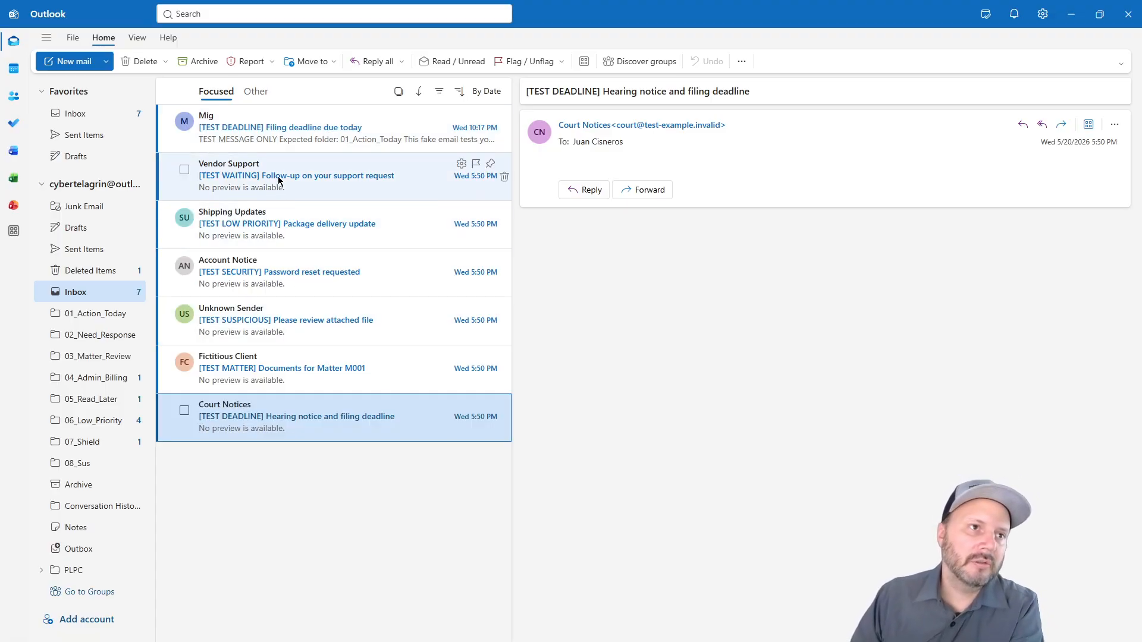
# Start a rule with more options from the "Filing deadline due today" message, and set its condition to Subject or body includes
pyautogui.click(284, 127)
pyautogui.moveTo(608, 279); pyautogui.dragTo(569, 253)
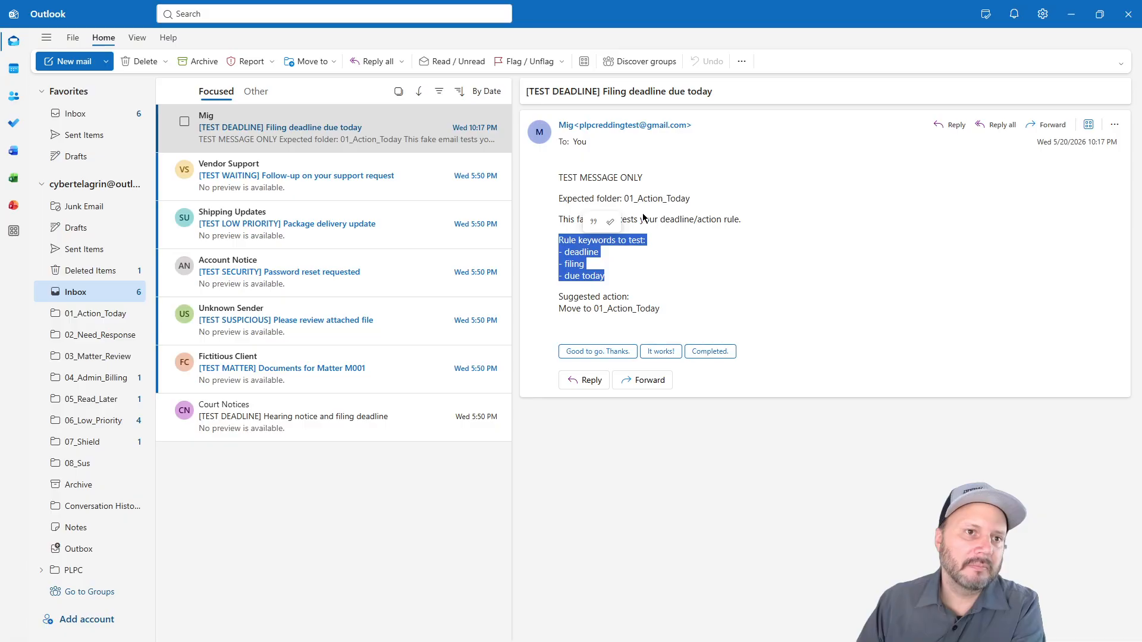
pyautogui.rightClick(354, 133)
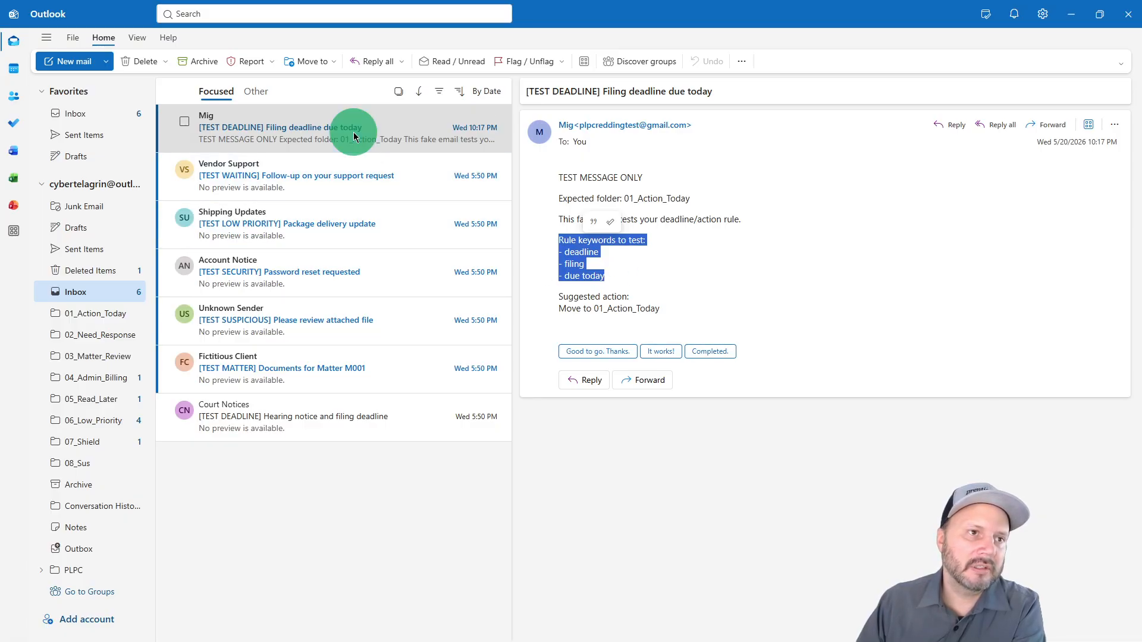
pyautogui.moveTo(405, 402)
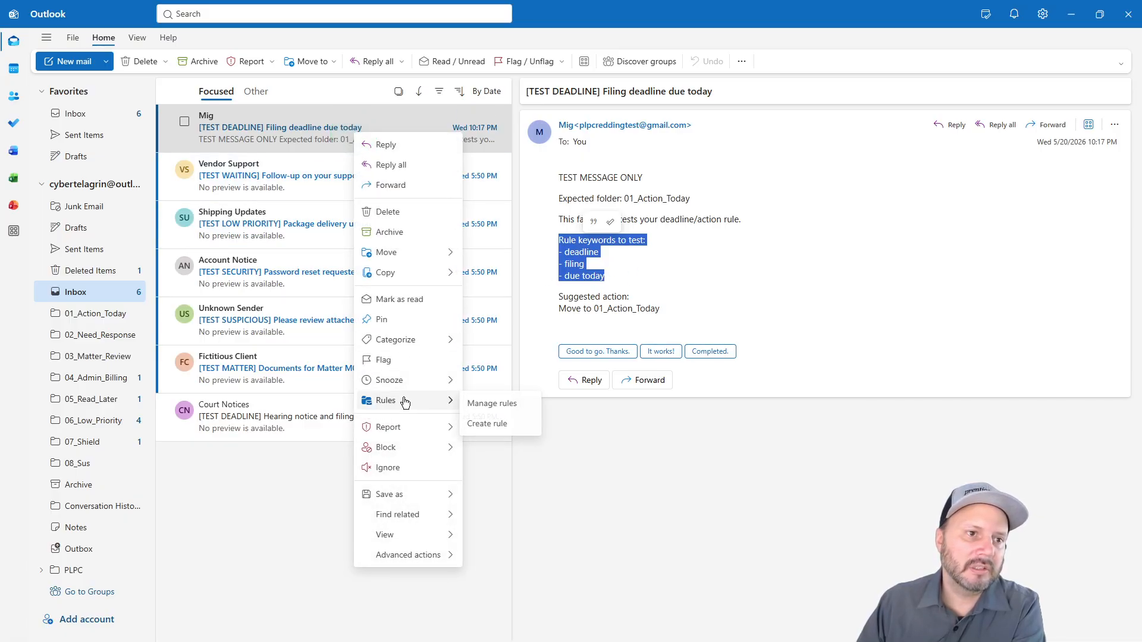
pyautogui.click(493, 423)
pyautogui.click(465, 339)
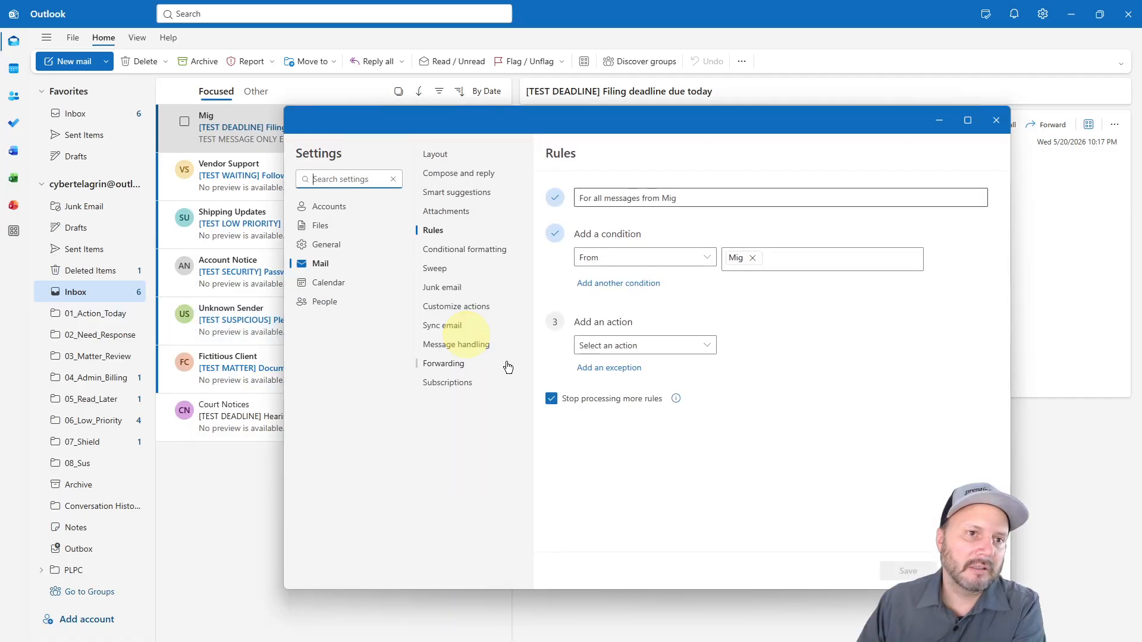
pyautogui.click(707, 258)
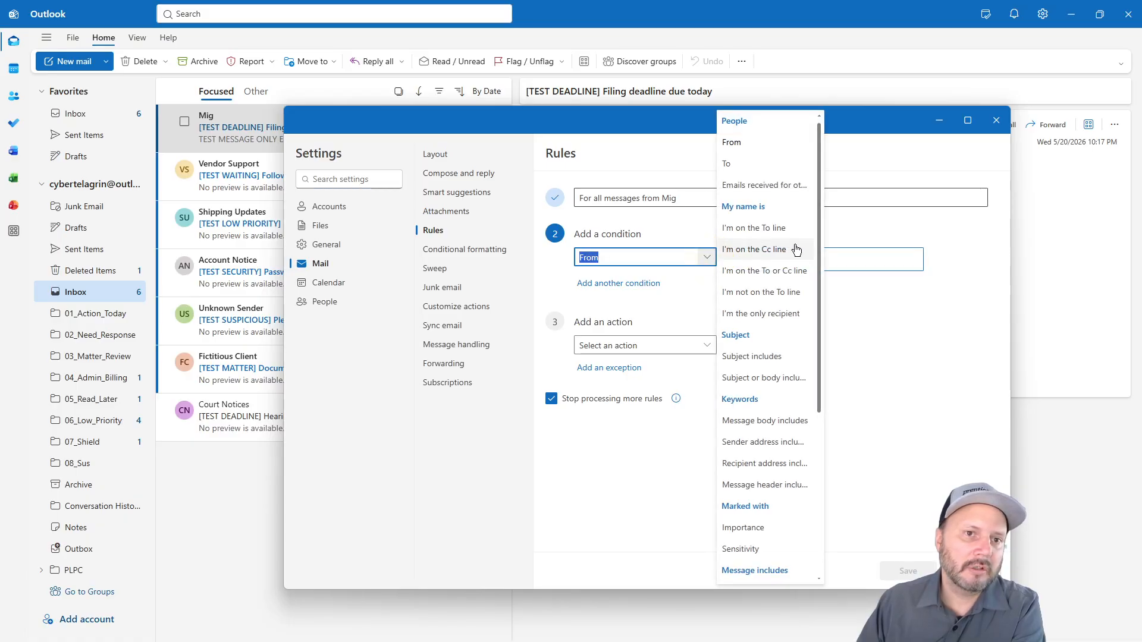
pyautogui.click(768, 378)
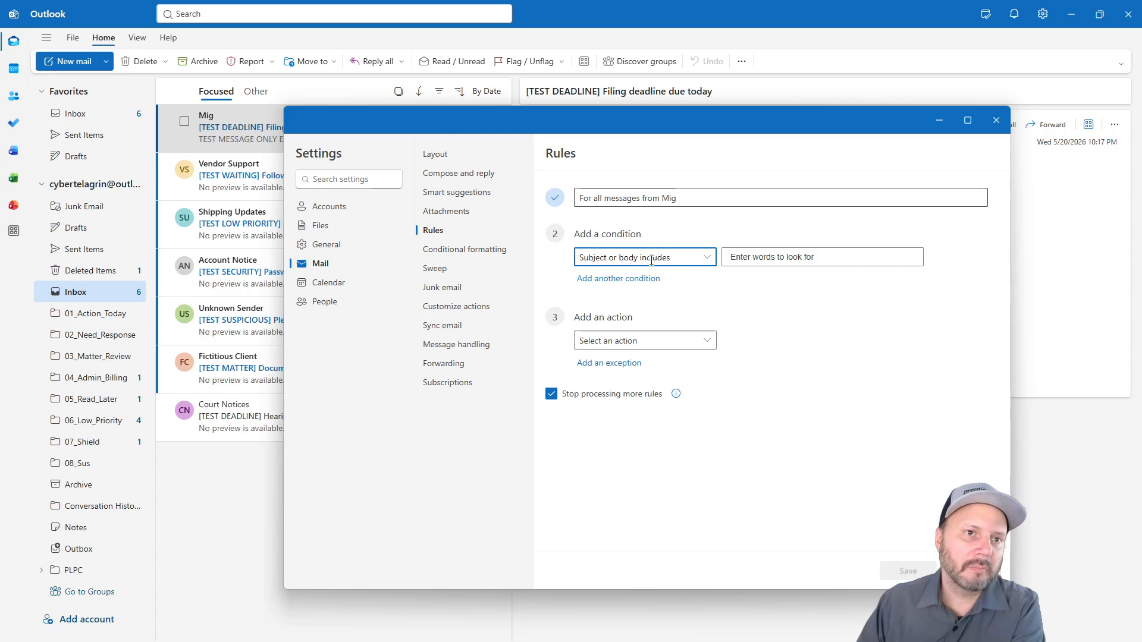
# Name the new rule "For keywords Deadline, Filing, Due Today"
pyautogui.tripleClick(706, 203)
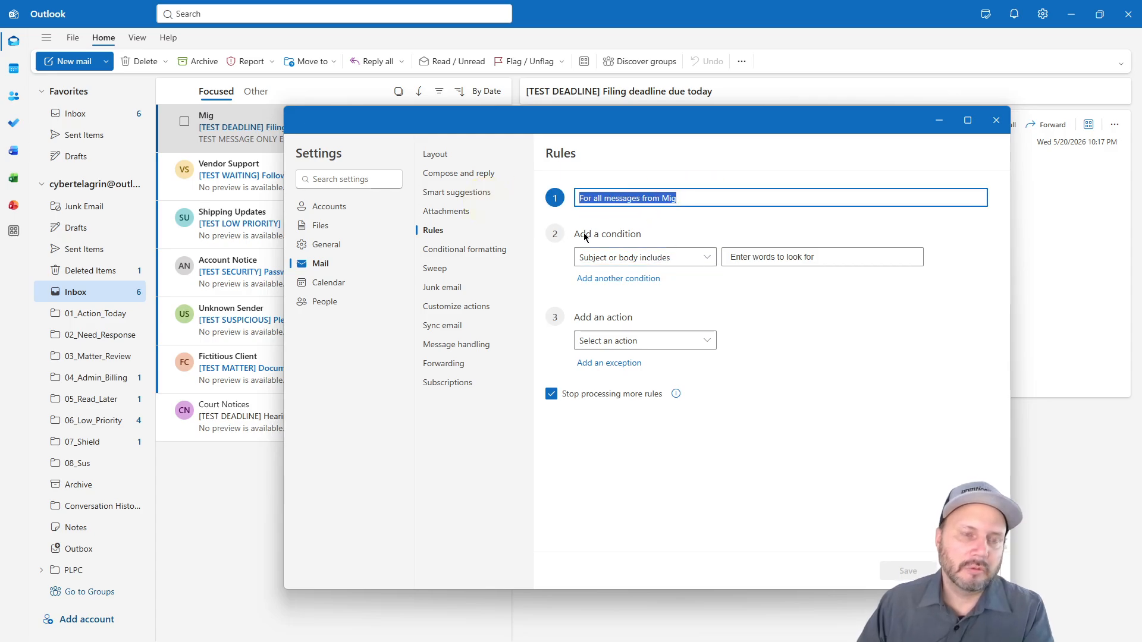
pyautogui.write('For key')
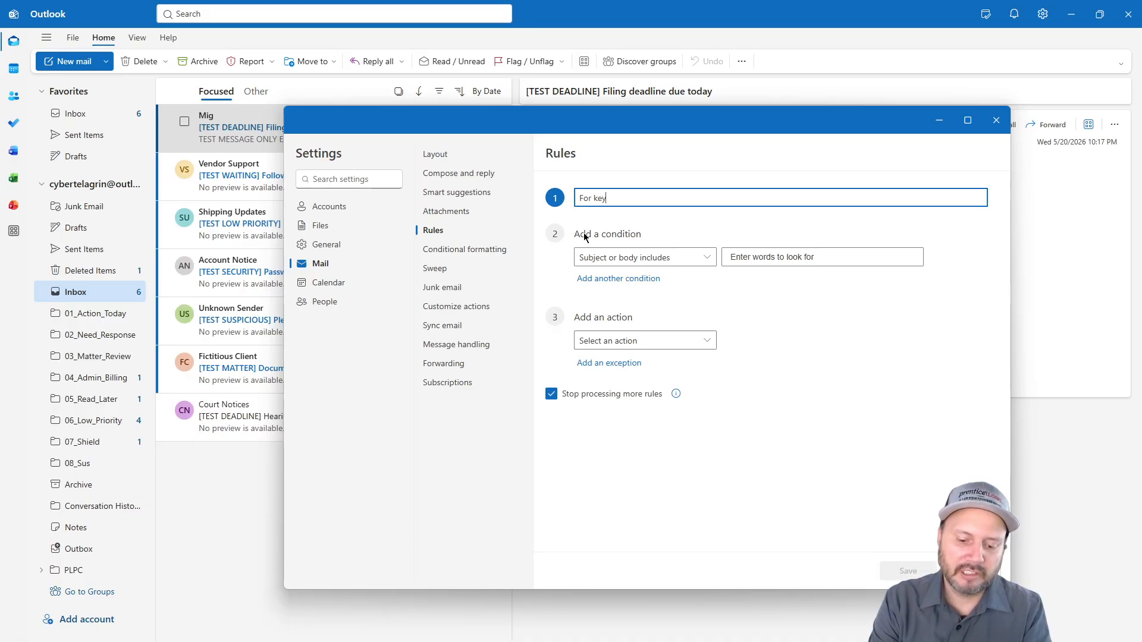
pyautogui.write('words')
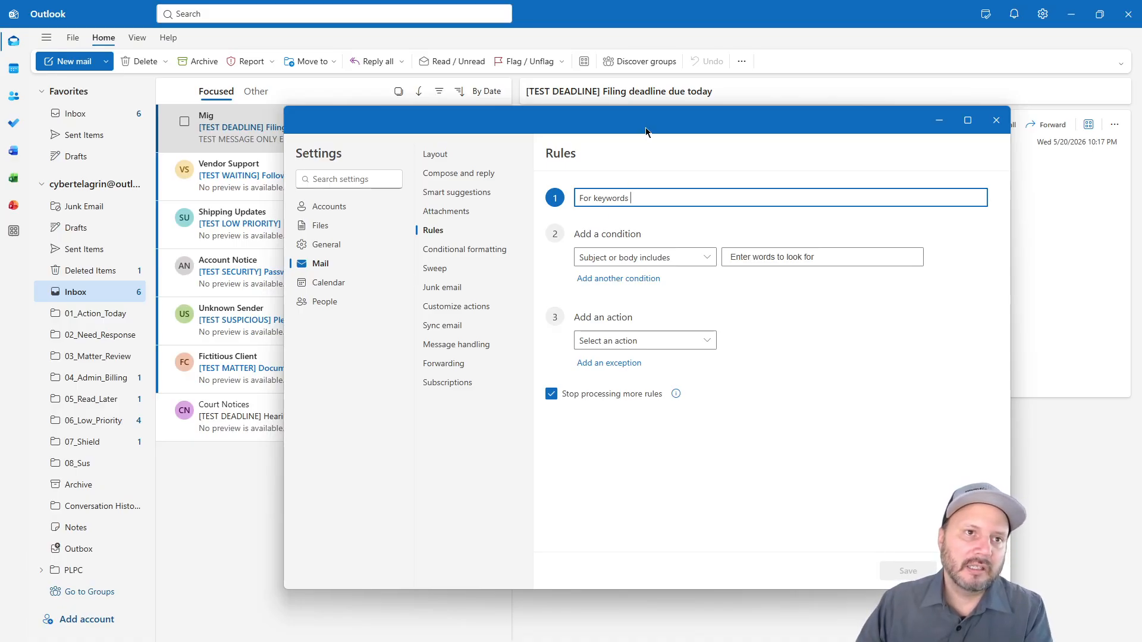
pyautogui.moveTo(646, 134); pyautogui.dragTo(626, 327)
pyautogui.click(661, 390)
pyautogui.write('Deadl')
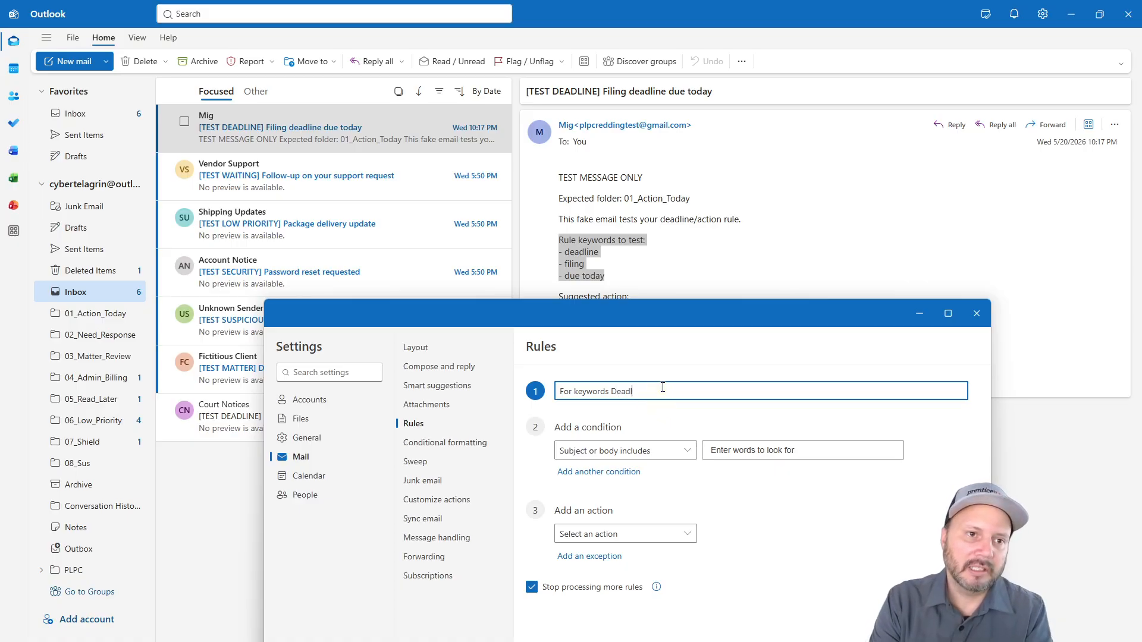
pyautogui.write('ine, Filing')
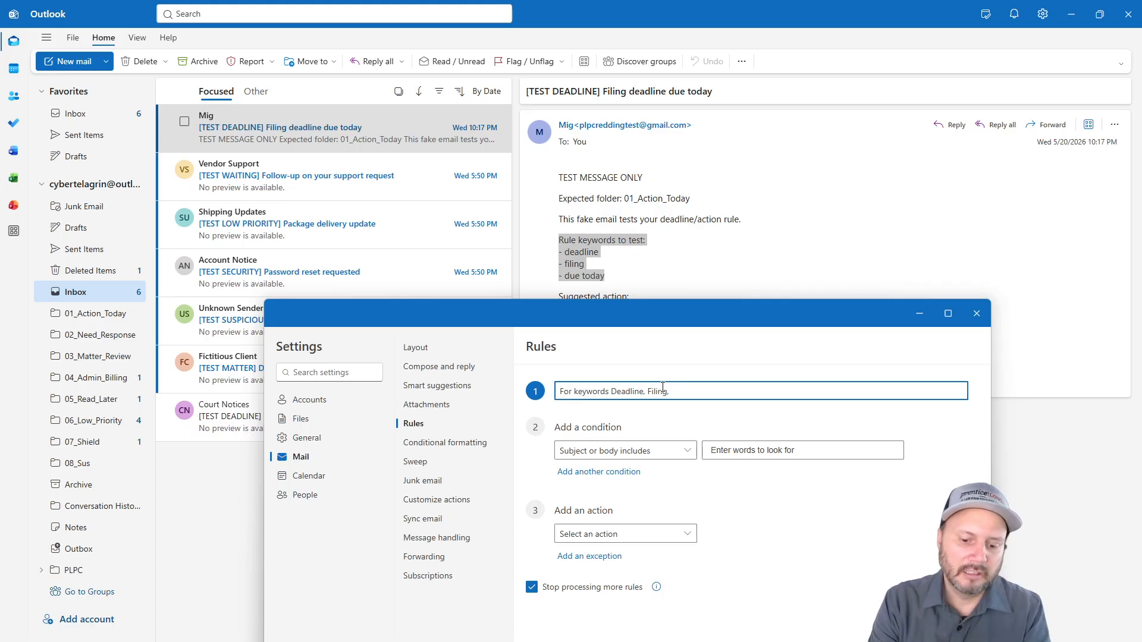
pyautogui.write(', Due Today')
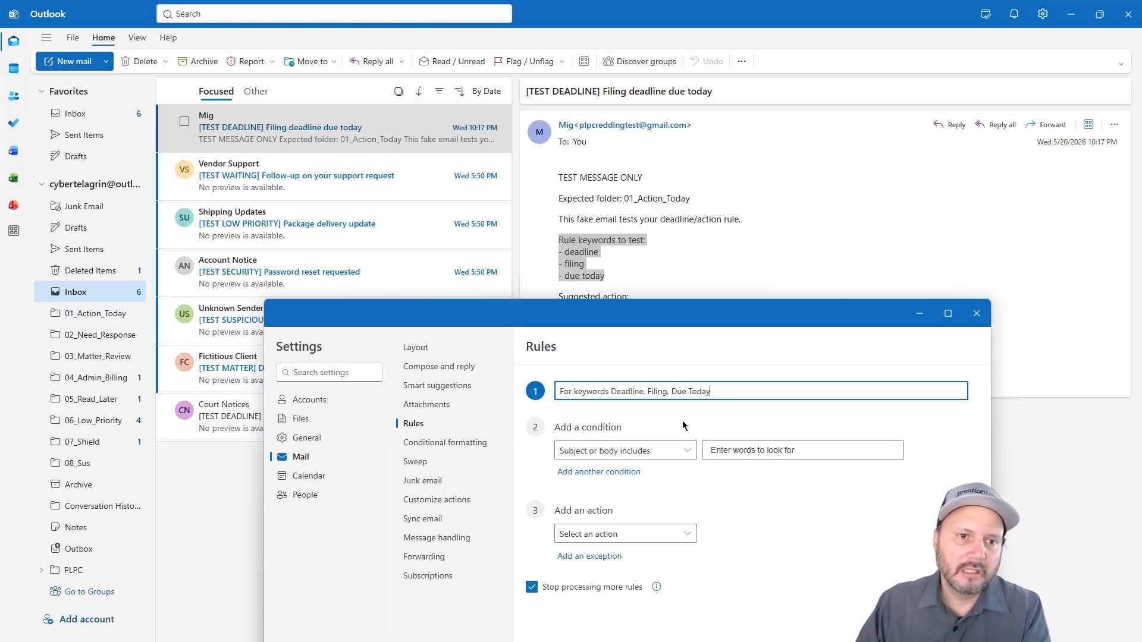
# Try entering "deadline, filing" as one comma-separated keyword in the rule's condition, and remove the entry
pyautogui.click(722, 450)
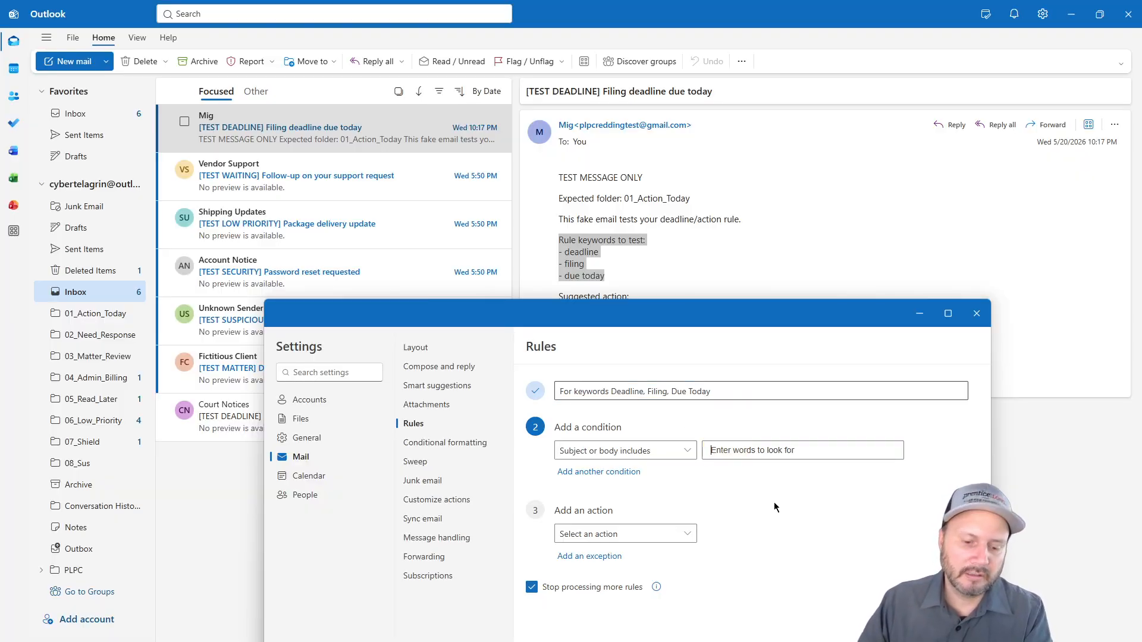
pyautogui.write('deadline')
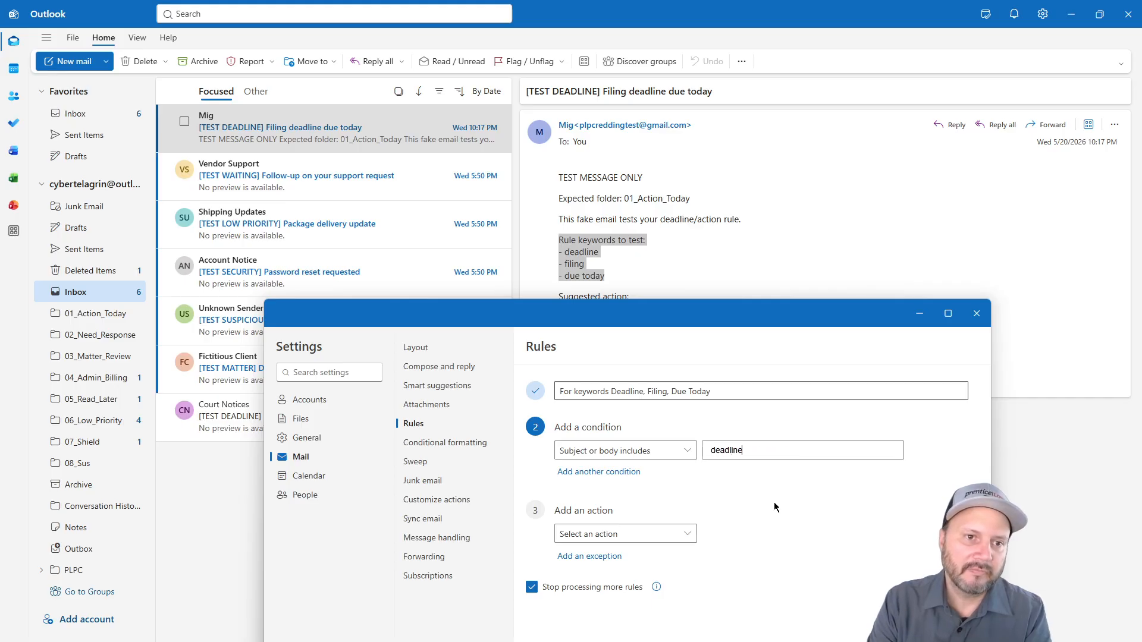
pyautogui.press('Return')
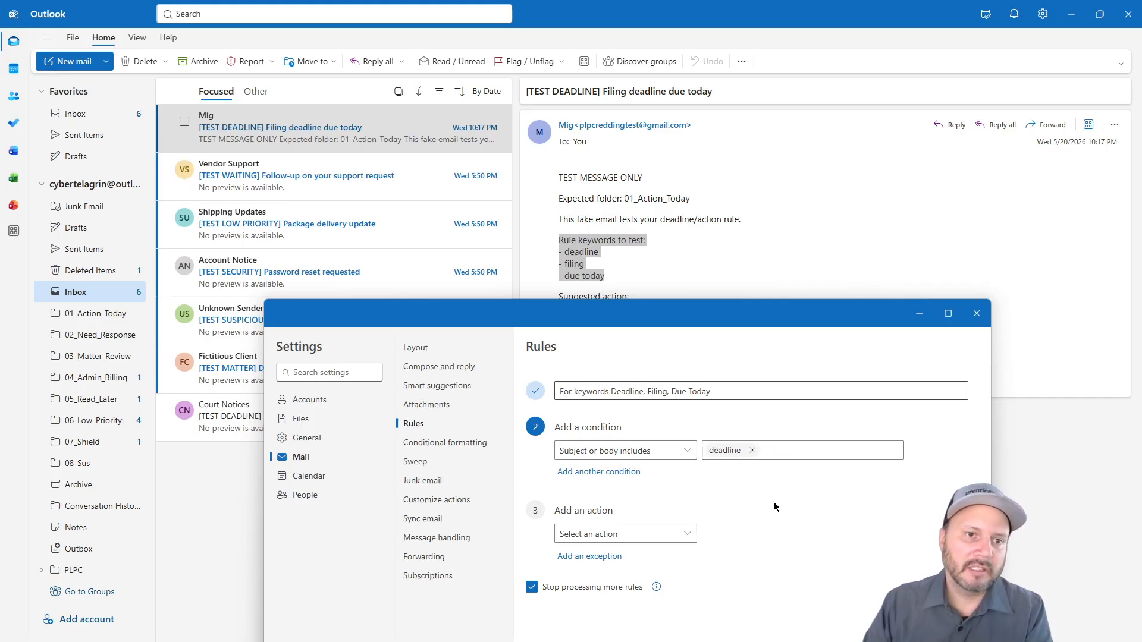
pyautogui.click(752, 450)
pyautogui.click(725, 450)
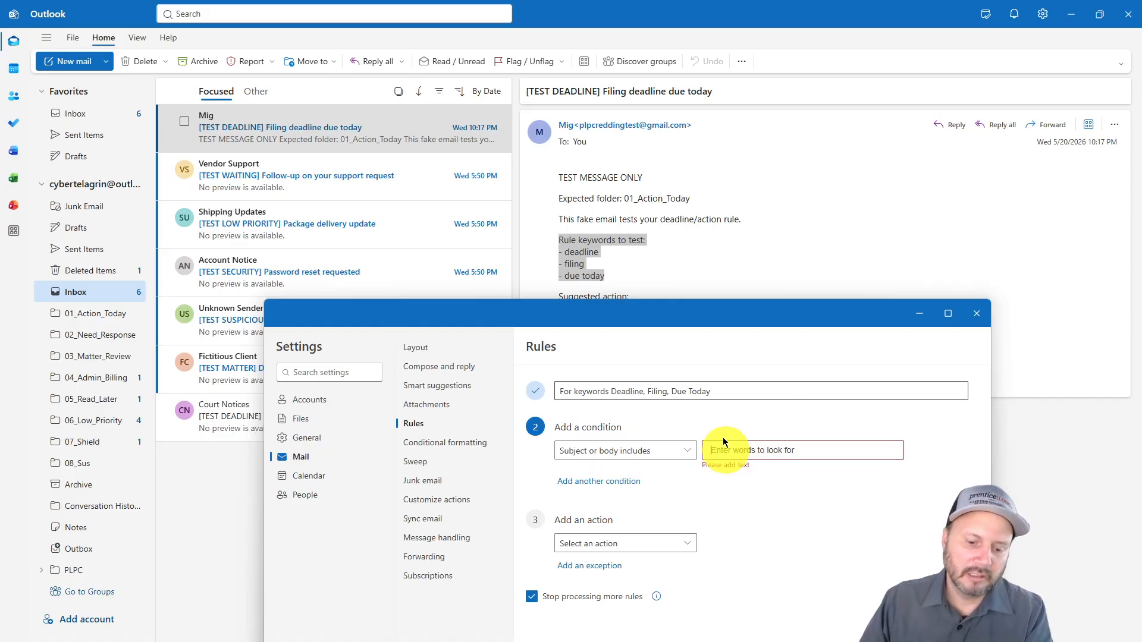
pyautogui.write('deadline, filing')
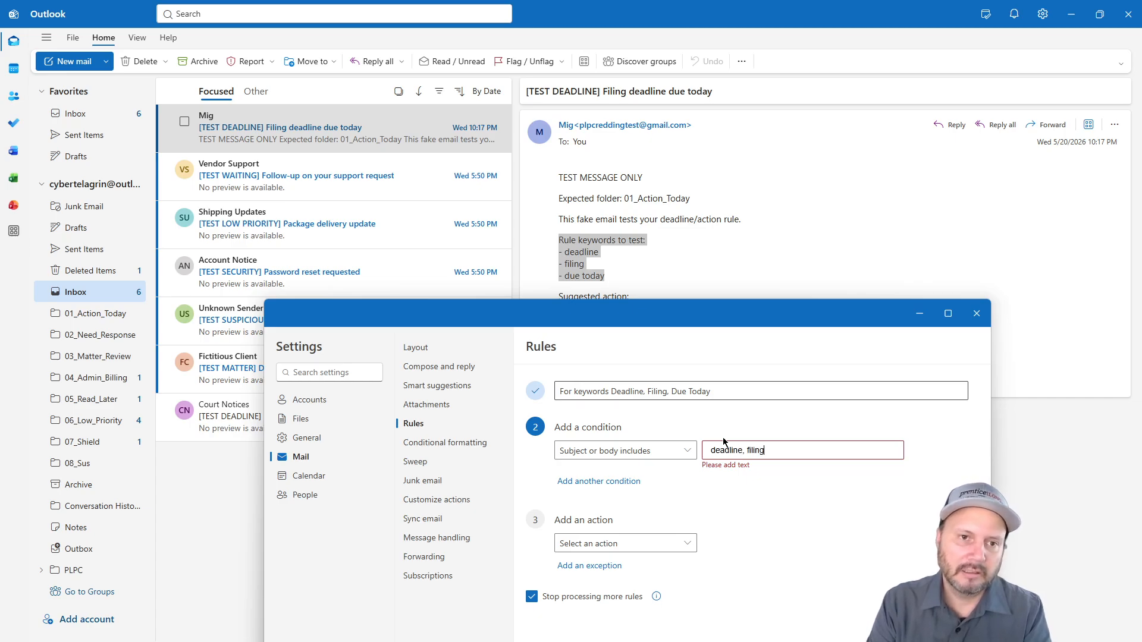
pyautogui.press('Return')
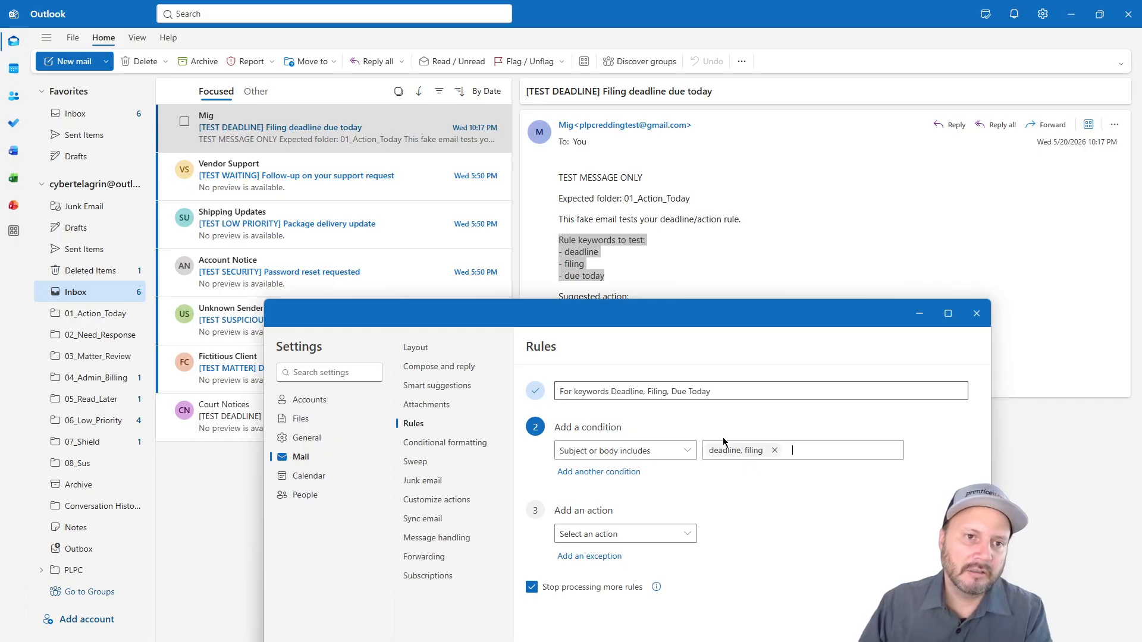
pyautogui.click(774, 450)
# Enter deadline, filing and due today as three separate keywords in the rule's Subject or body includes condition
pyautogui.write('deadline')
pyautogui.press('Return')
pyautogui.write('filing')
pyautogui.press('Return')
pyautogui.write('duetoday')
pyautogui.press('BackSpace')
pyautogui.press('BackSpace')
pyautogui.press('BackSpace')
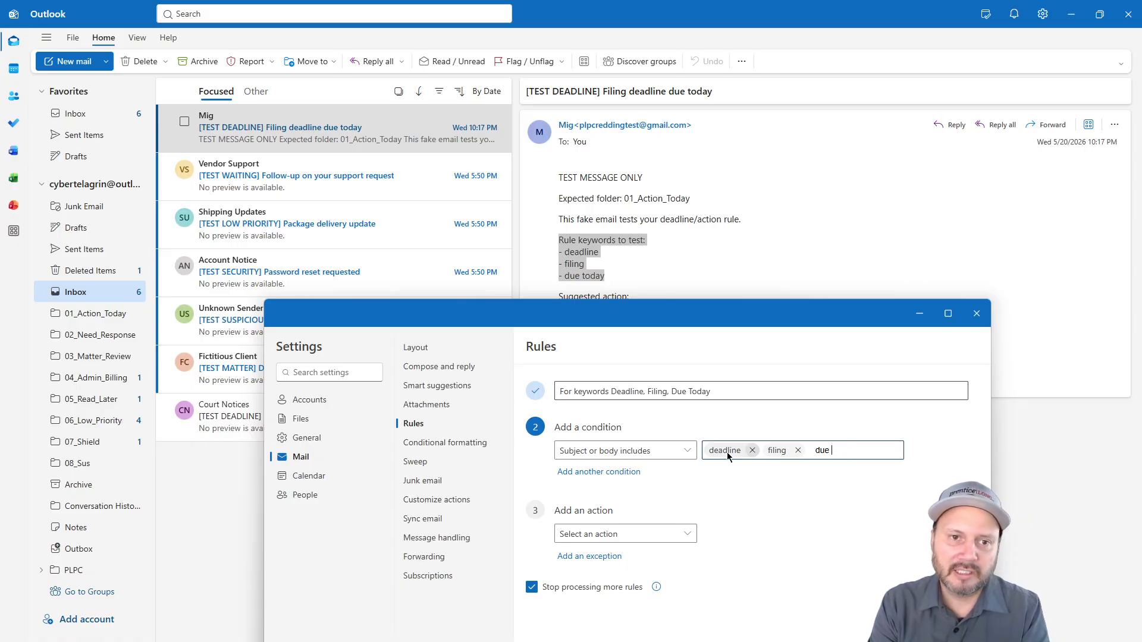
pyautogui.write('today')
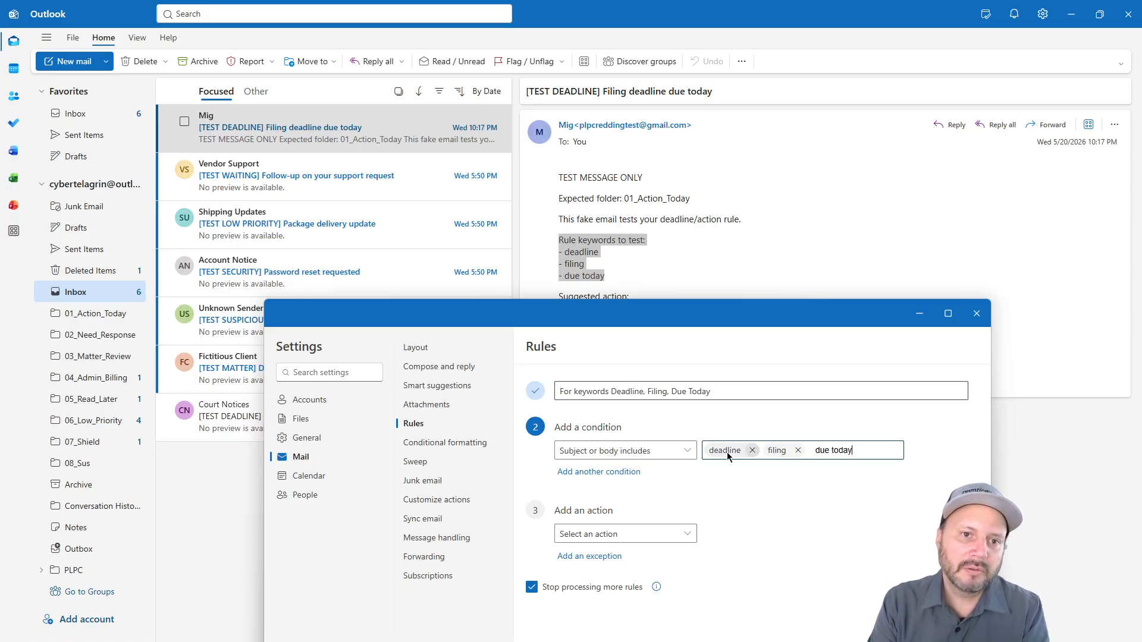
pyautogui.press('Return')
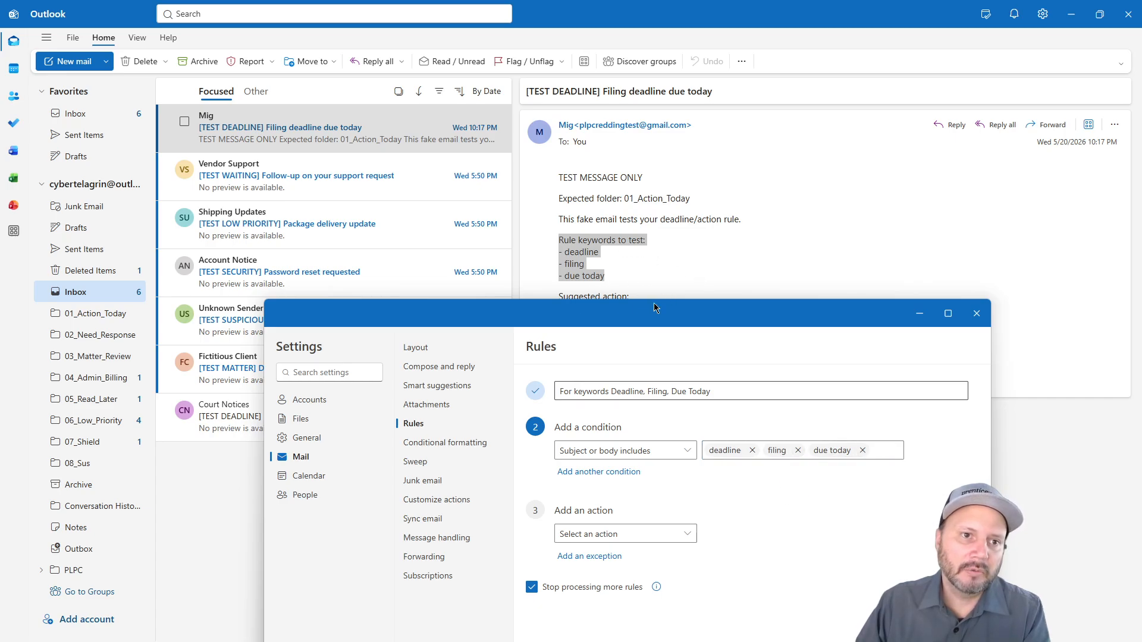
# Set the keyword rule's action to Move to the 01_Action_Today folder
pyautogui.click(687, 534)
pyautogui.click(725, 516)
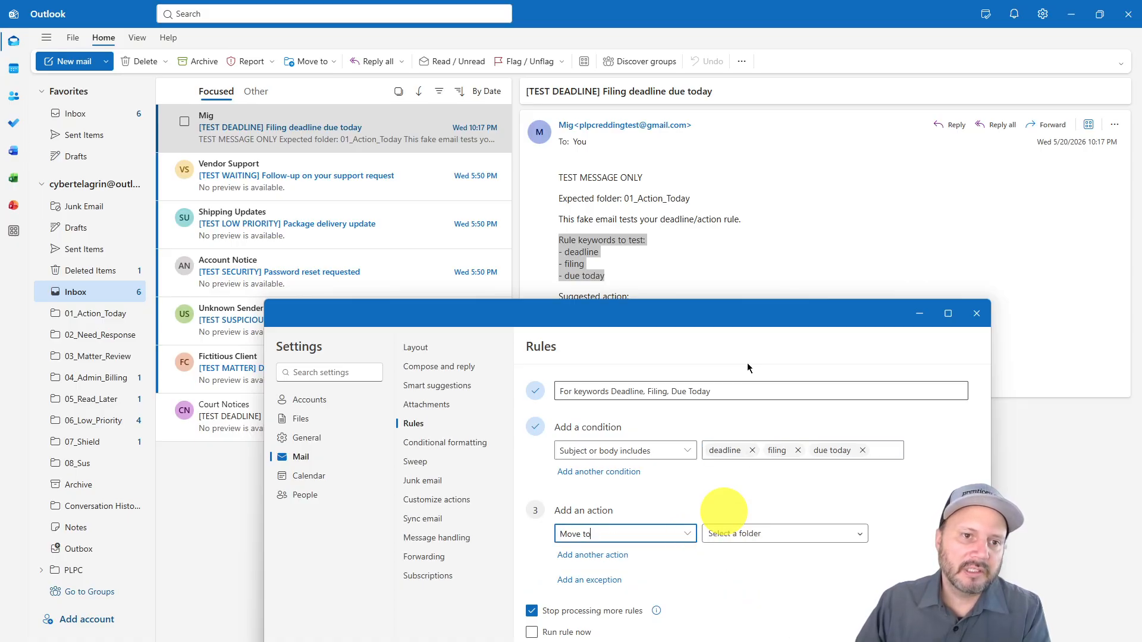
pyautogui.moveTo(730, 314); pyautogui.dragTo(716, 213)
pyautogui.click(742, 435)
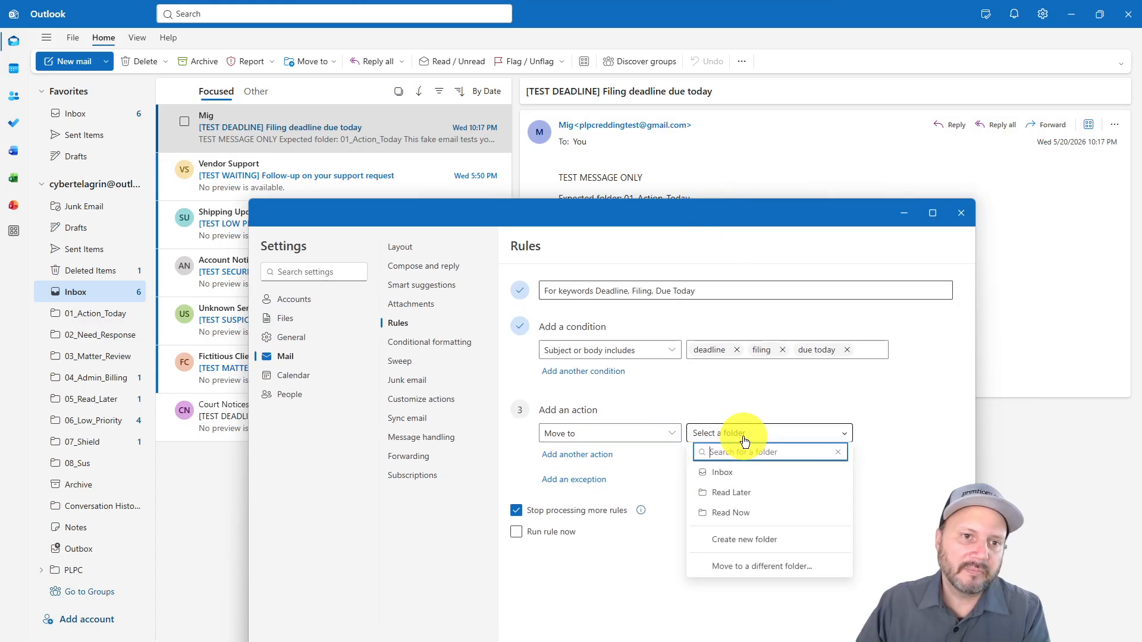
pyautogui.click(740, 563)
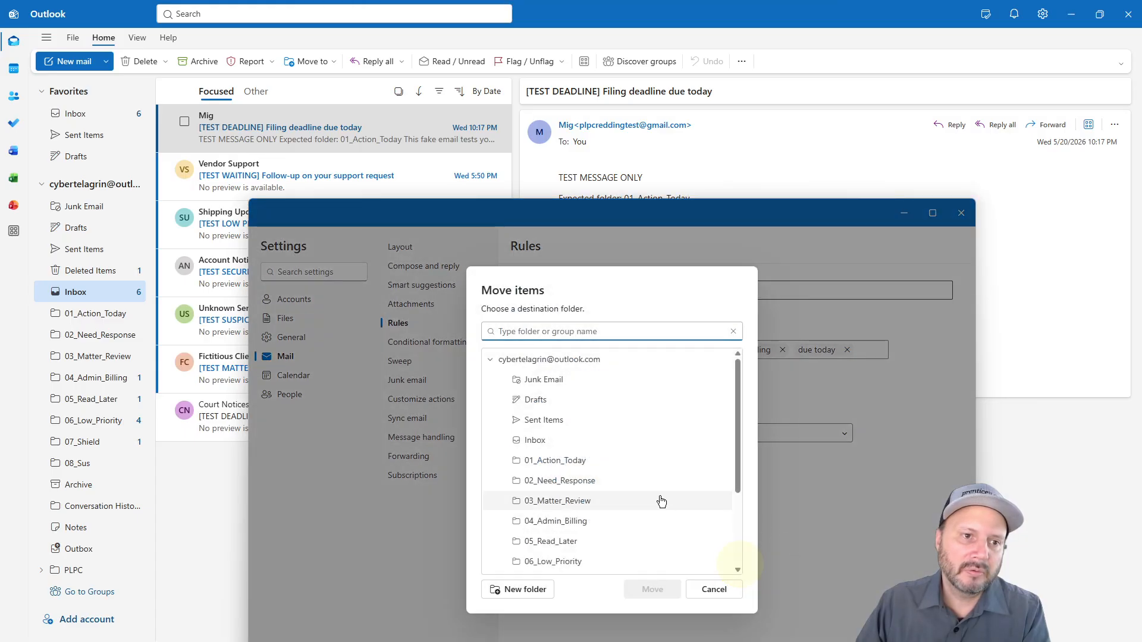
pyautogui.click(586, 461)
pyautogui.click(652, 590)
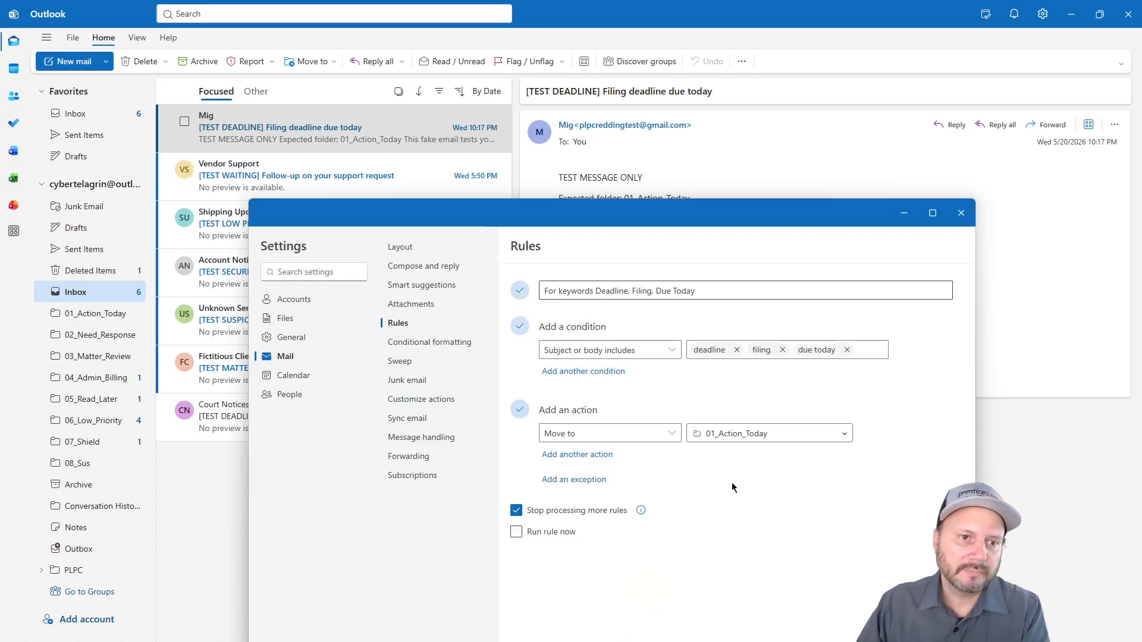
# Save the keyword rule with Stop processing more rules on and Run rule now off
pyautogui.click(517, 532)
pyautogui.click(552, 535)
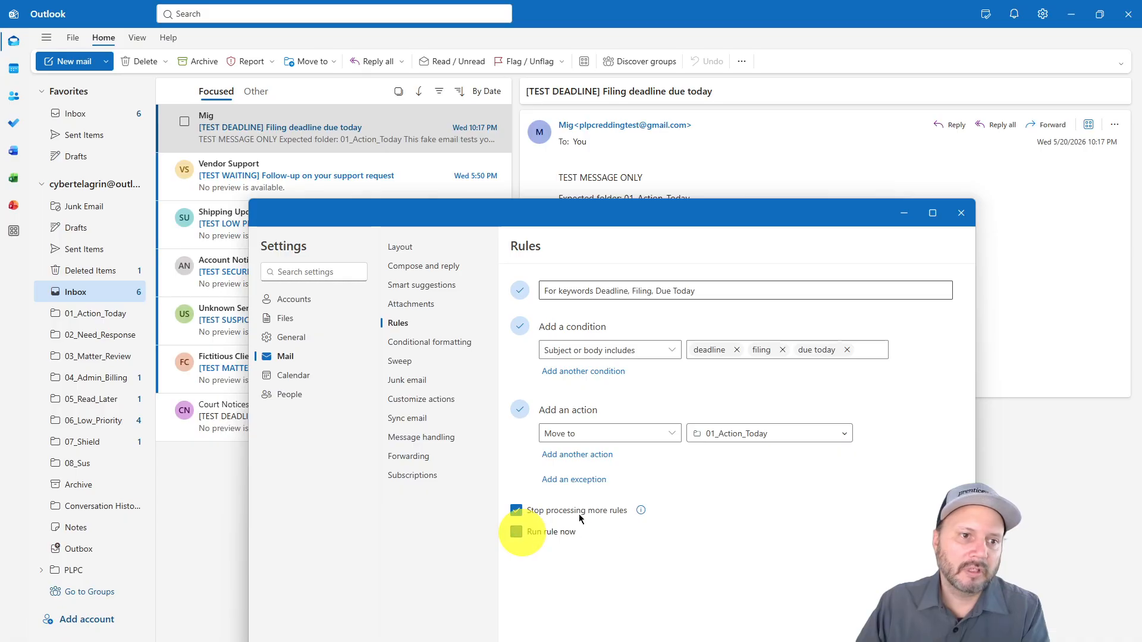
pyautogui.moveTo(725, 200); pyautogui.dragTo(724, 111)
pyautogui.click(869, 574)
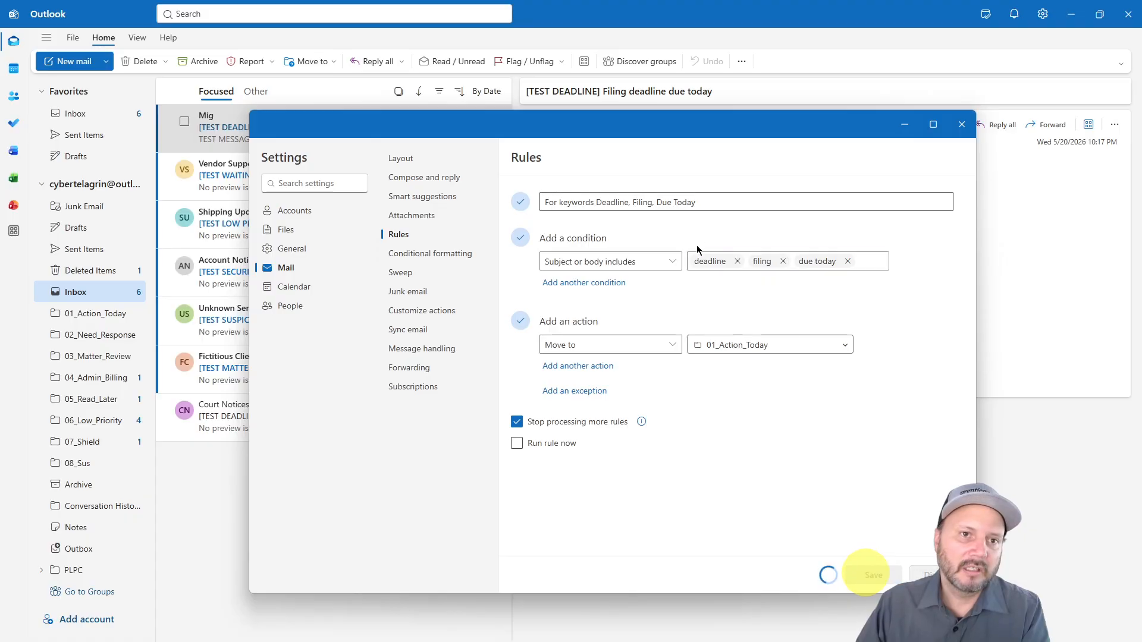
# Run the "For keywords Deadline, Filing, Due Today" rule on the Inbox, and check the 01_Action_Today folder
pyautogui.moveTo(719, 120); pyautogui.dragTo(715, 231)
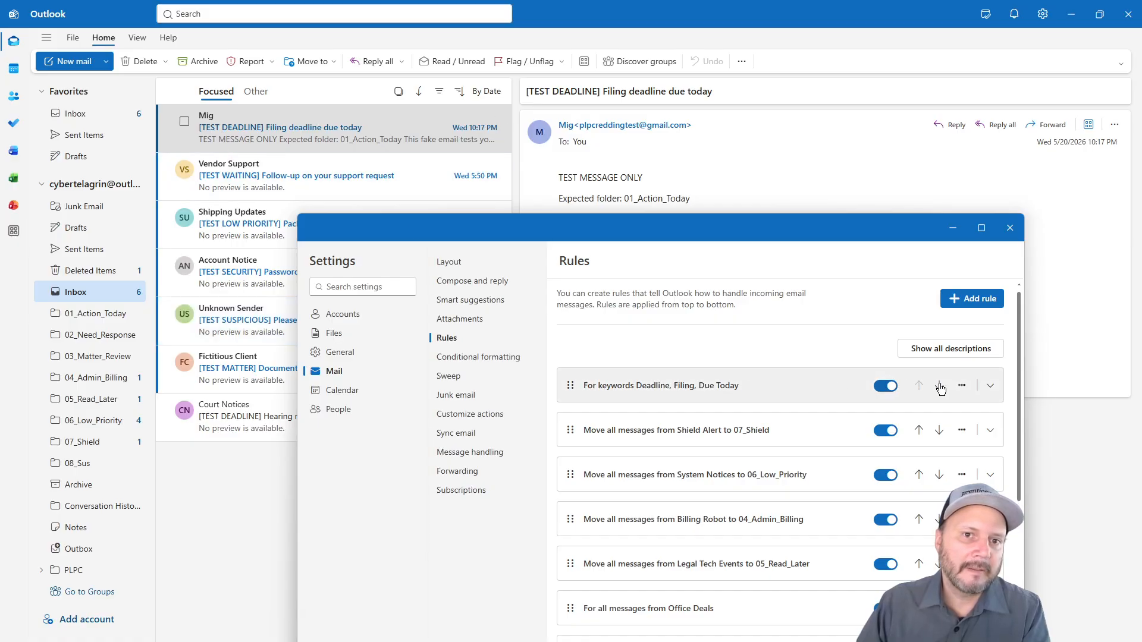
pyautogui.click(961, 388)
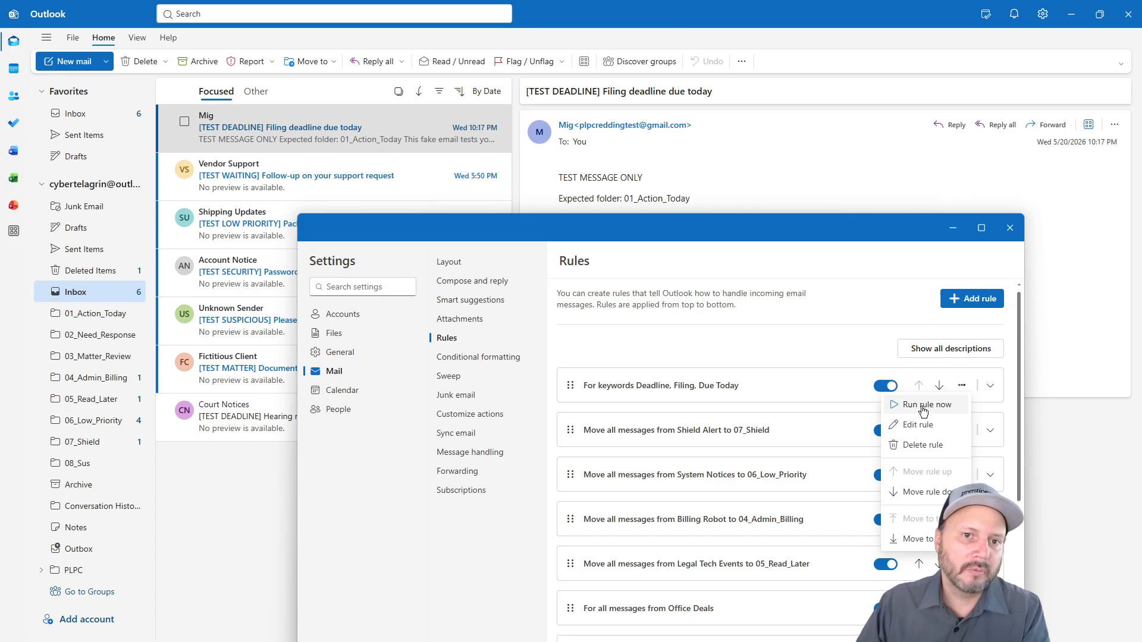
pyautogui.click(922, 408)
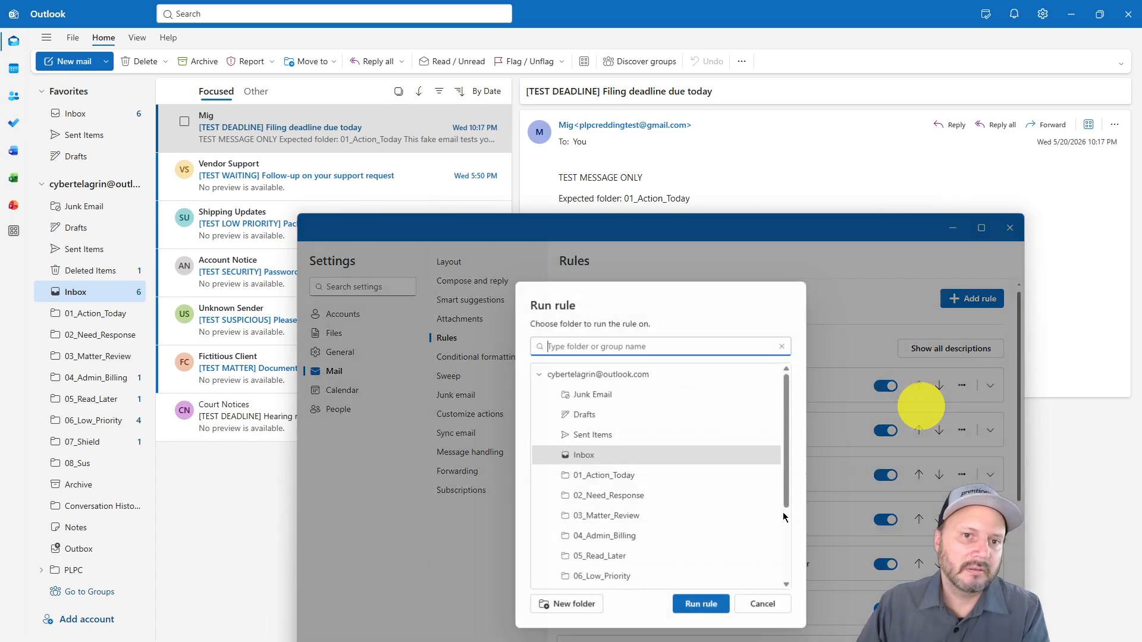
pyautogui.click(595, 456)
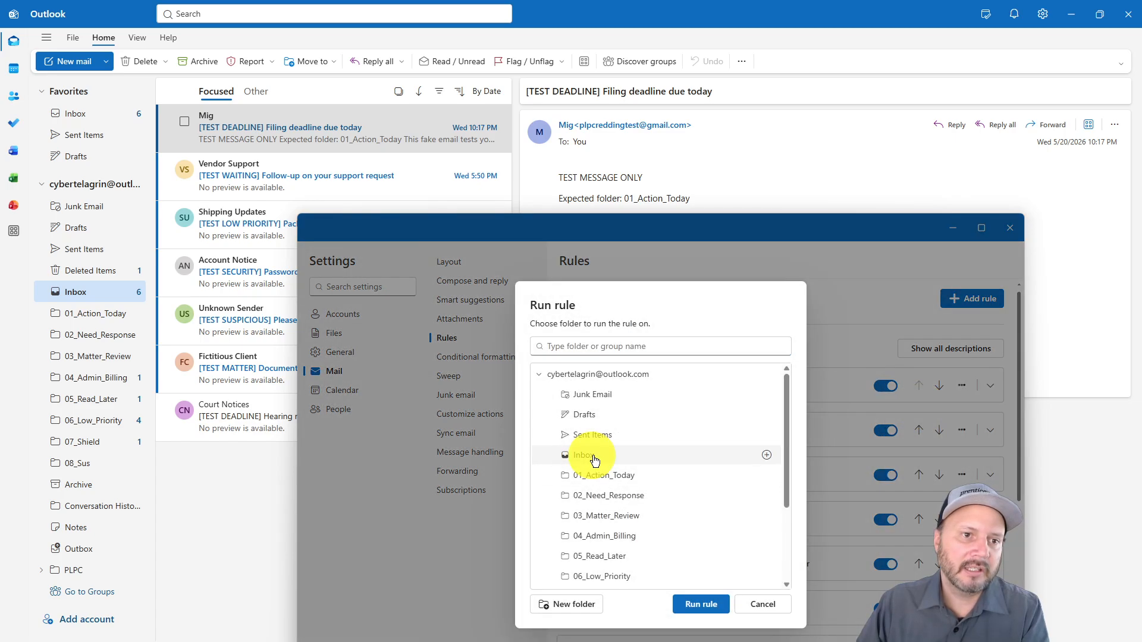
pyautogui.click(700, 603)
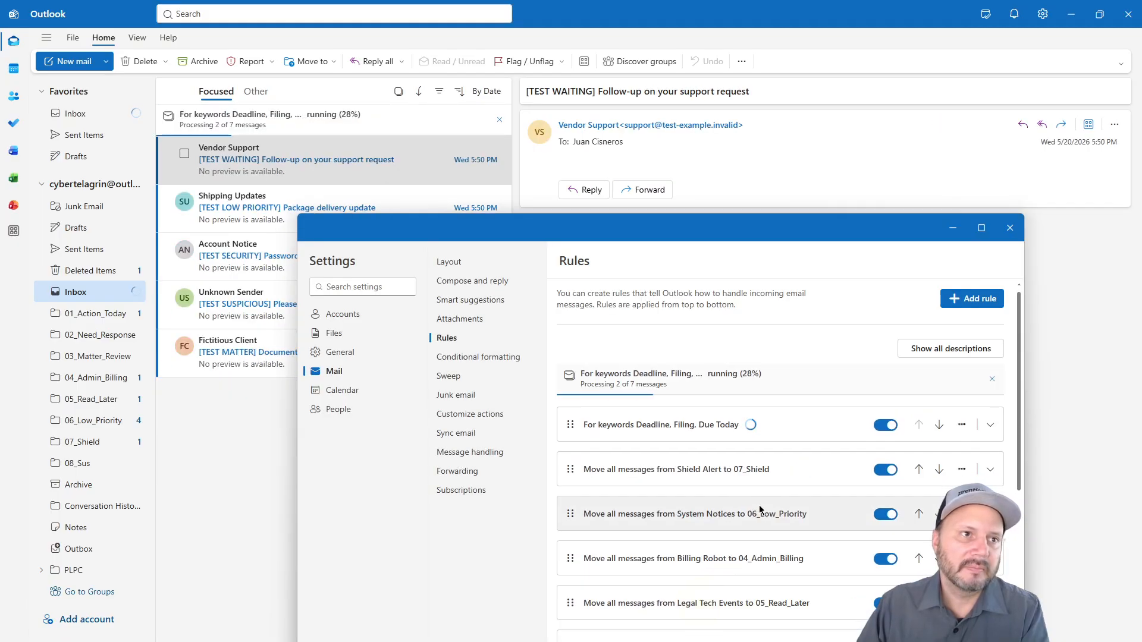
pyautogui.click(90, 313)
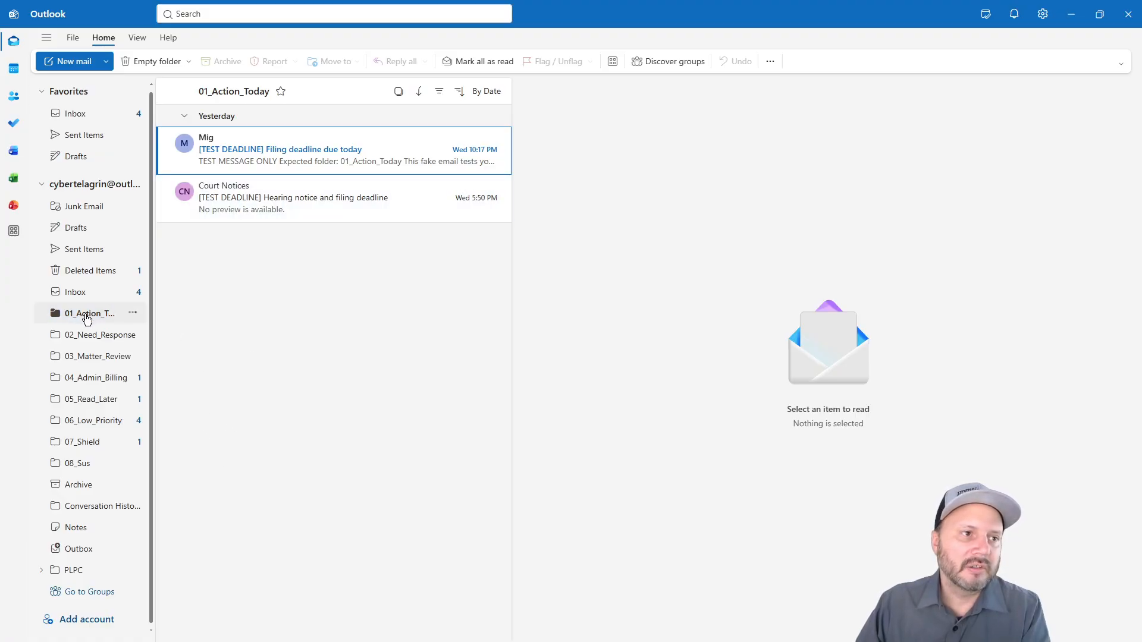
pyautogui.click(84, 293)
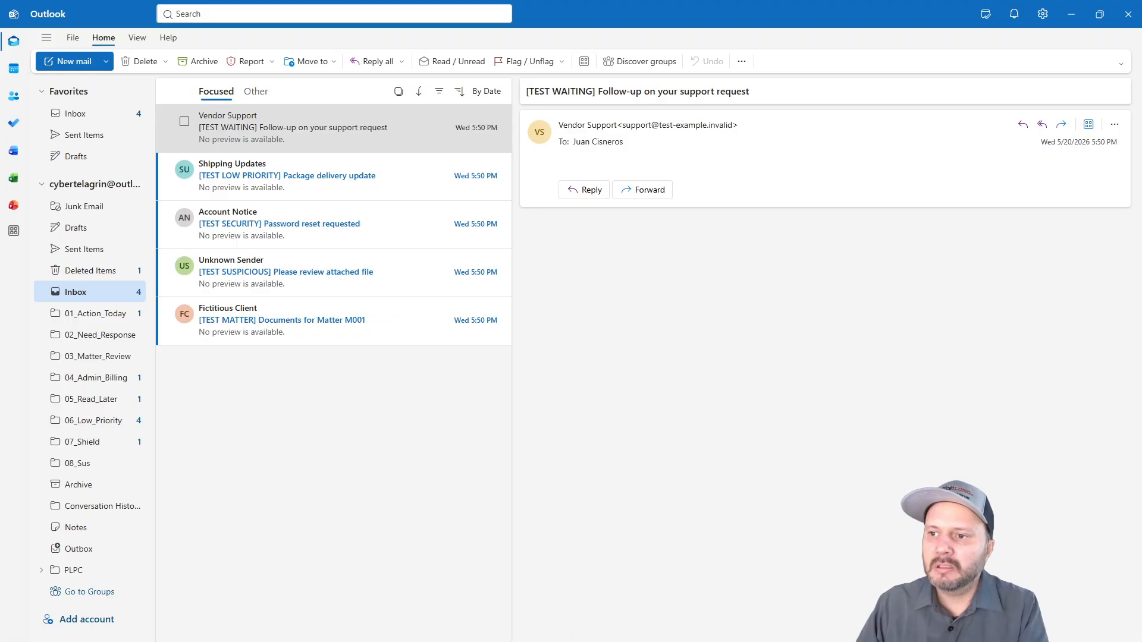
# Switch to Gmail and replace the keyword list in the XYZ Matter draft with only "due today"
pyautogui.hotkey('alt', 'Tab')
pyautogui.moveTo(892, 52); pyautogui.dragTo(849, 48)
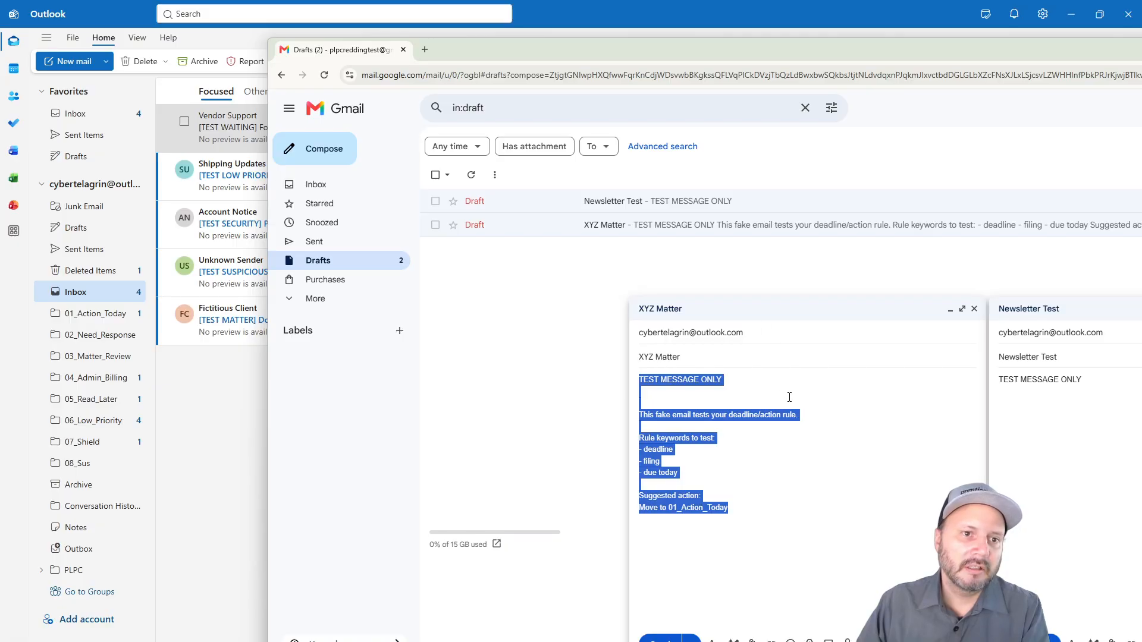
pyautogui.click(736, 466)
pyautogui.moveTo(683, 475); pyautogui.dragTo(614, 465)
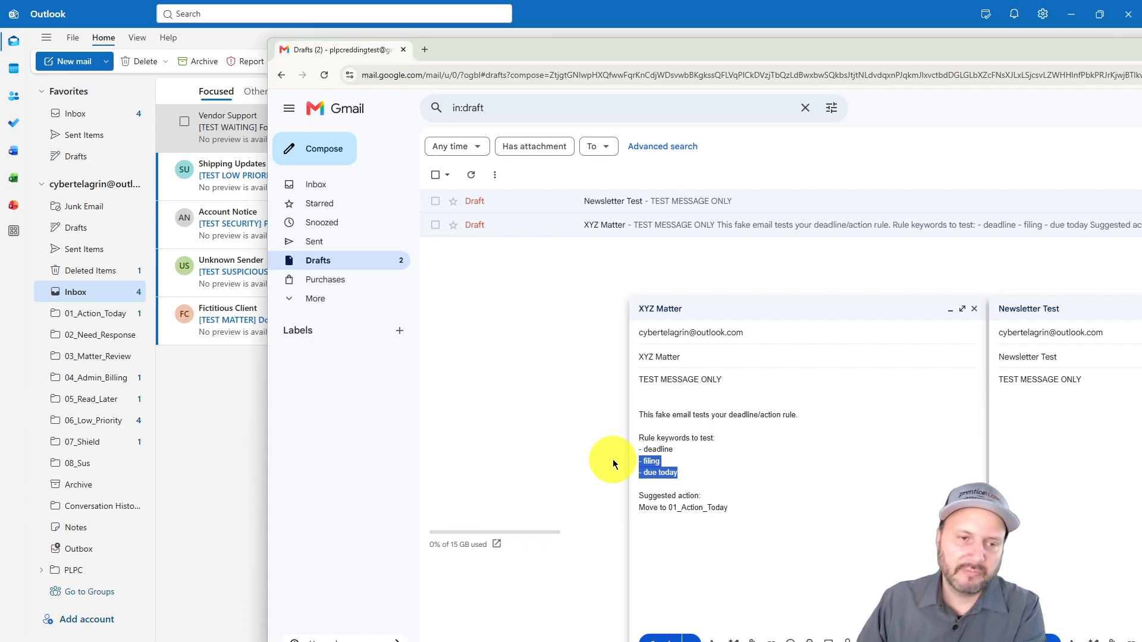
pyautogui.press('BackSpace')
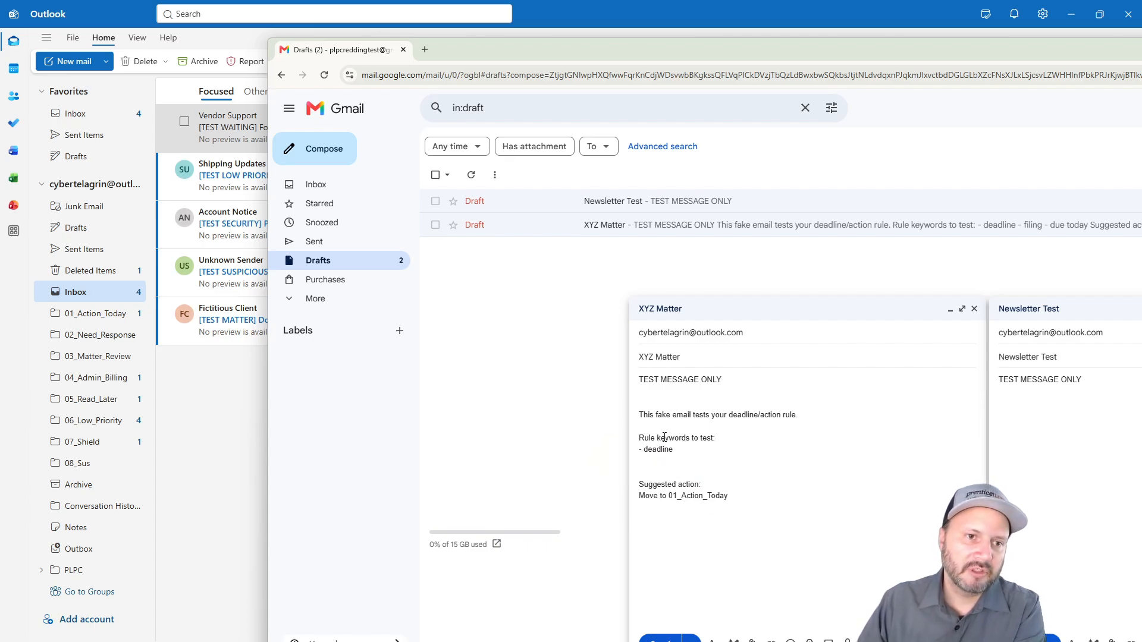
pyautogui.moveTo(675, 451); pyautogui.dragTo(618, 458)
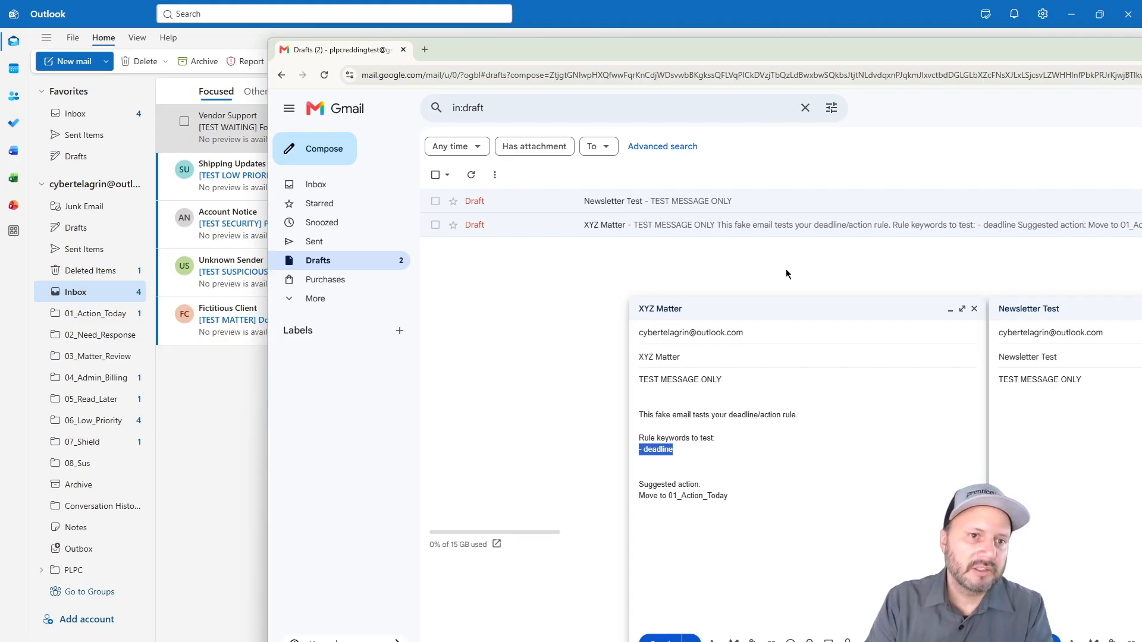
pyautogui.press('BackSpace')
pyautogui.write('due today')
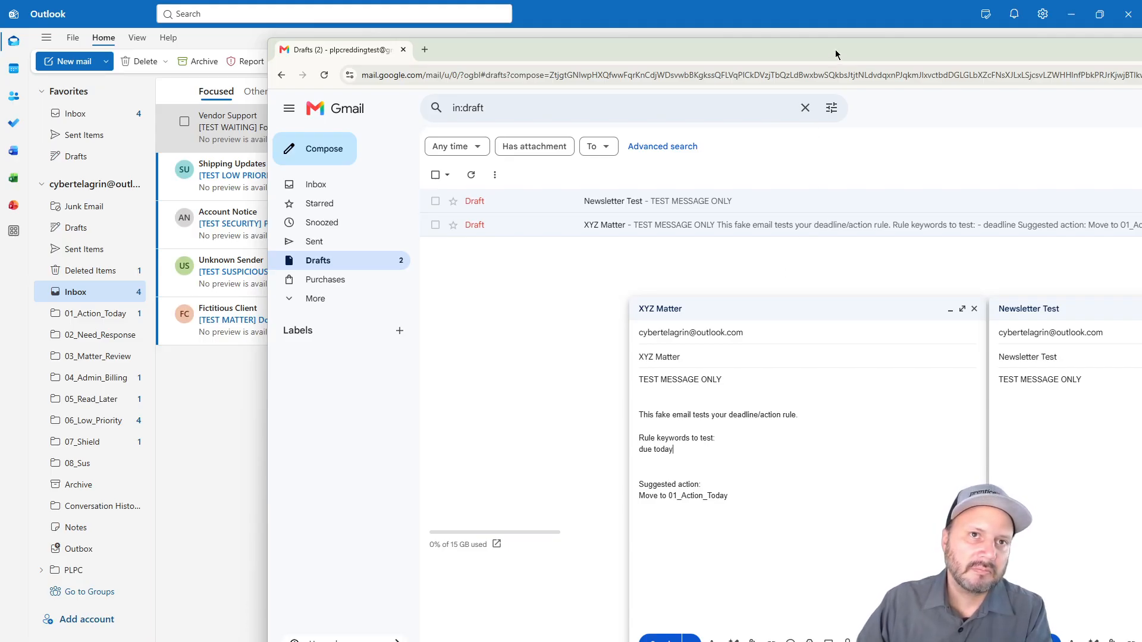
# Send the XYZ Matter test message and return to Outlook
pyautogui.moveTo(835, 53); pyautogui.dragTo(818, 24)
pyautogui.click(639, 617)
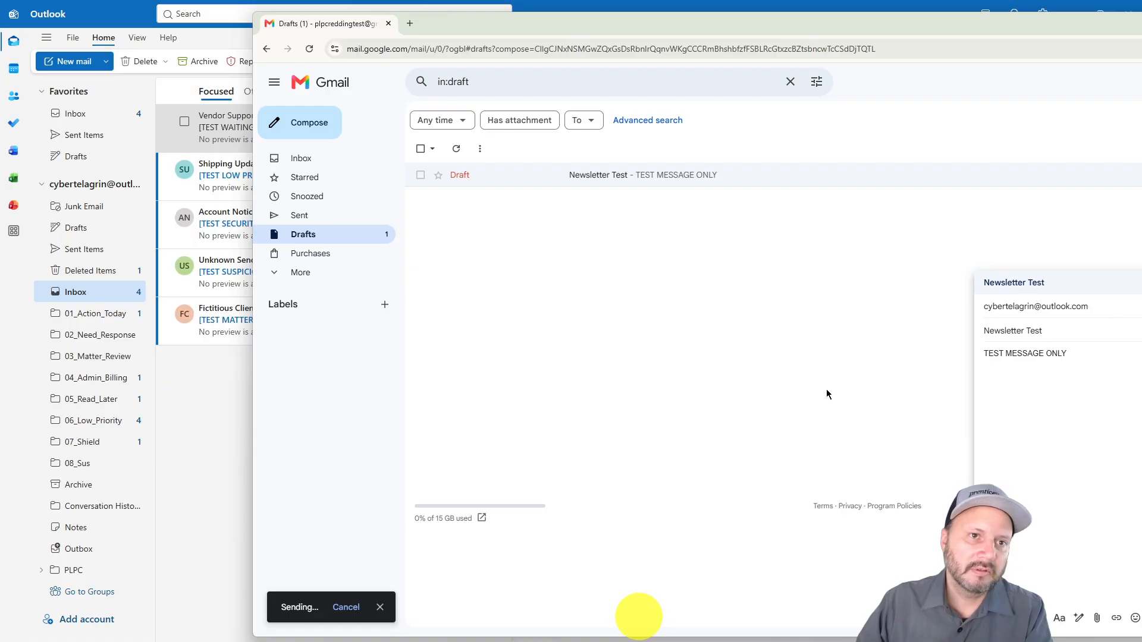
pyautogui.moveTo(738, 22); pyautogui.dragTo(1141, 110)
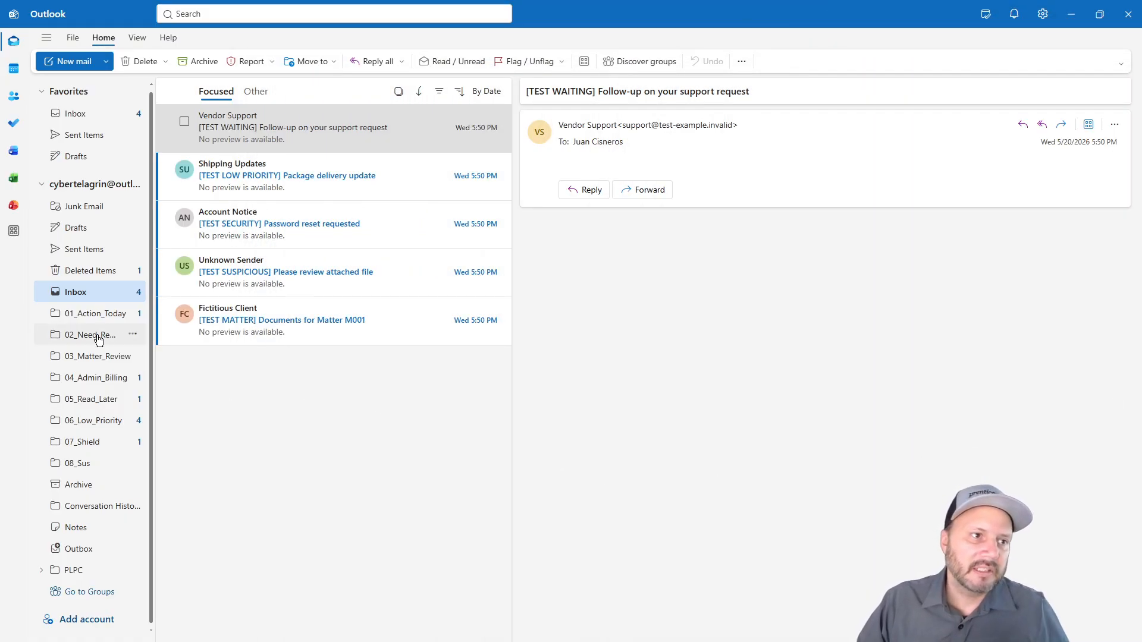
# Open the XYZ Matter message in the 01_Action_Today folder and examine the keyword in its body
pyautogui.click(88, 315)
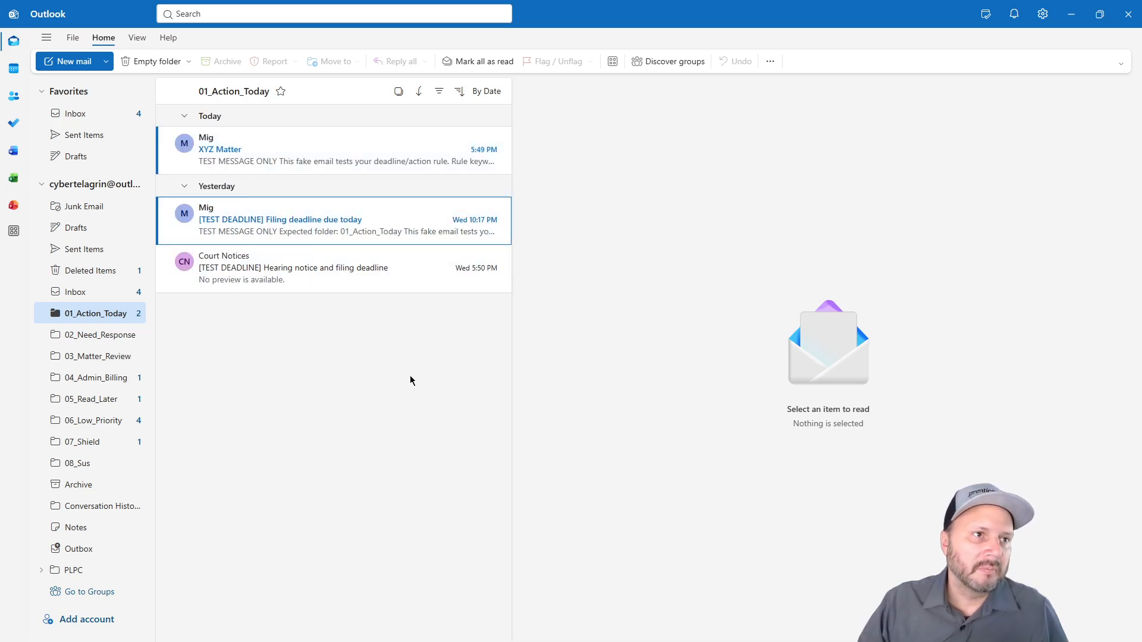
pyautogui.click(260, 146)
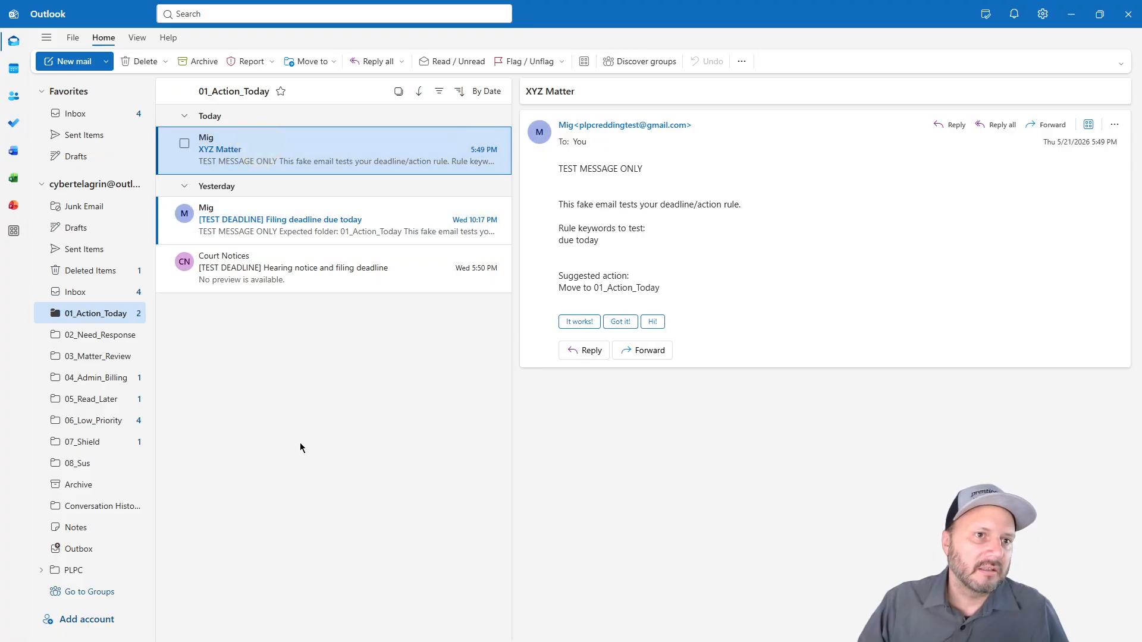
pyautogui.moveTo(602, 241); pyautogui.dragTo(565, 240)
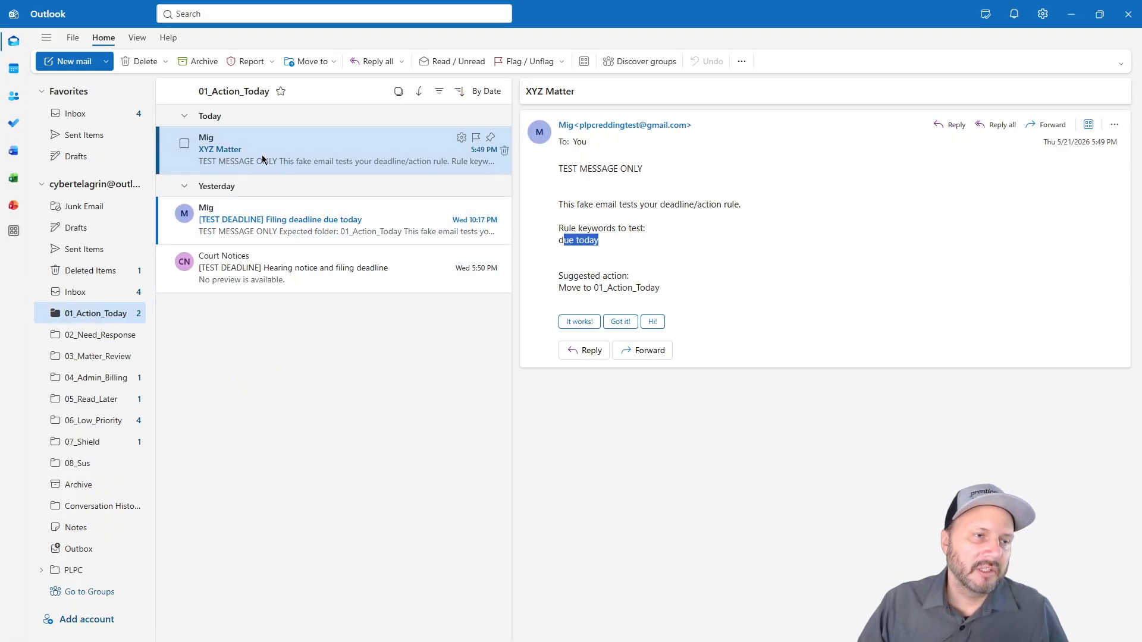
# Start a rule with more options from the Unknown Sender message "Please review attached file" in the Inbox
pyautogui.click(59, 292)
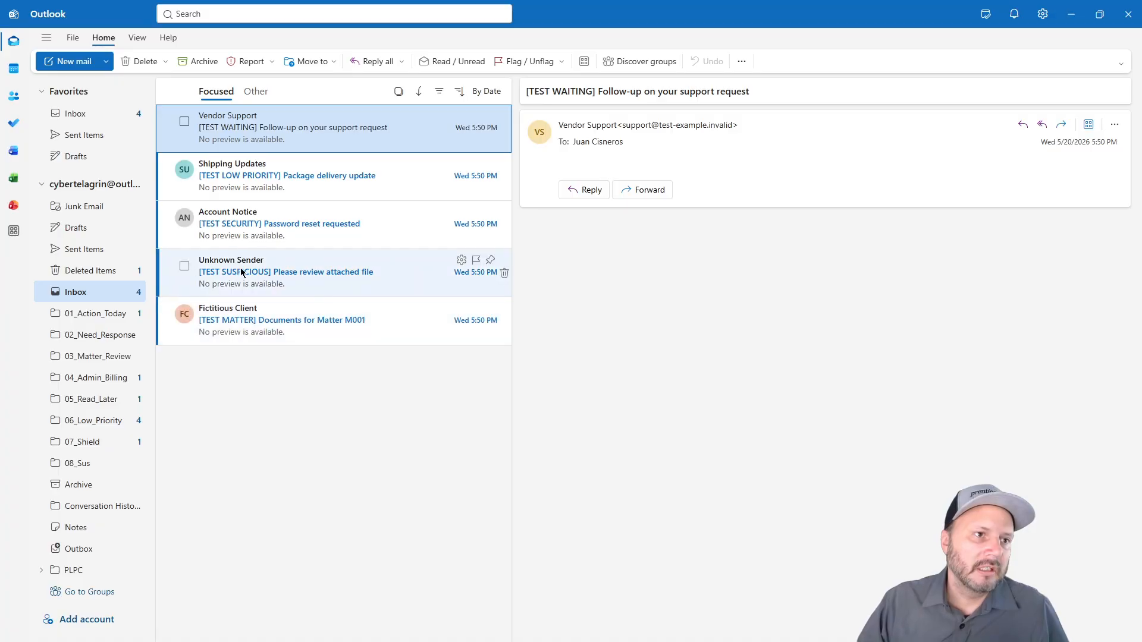
pyautogui.rightClick(276, 273)
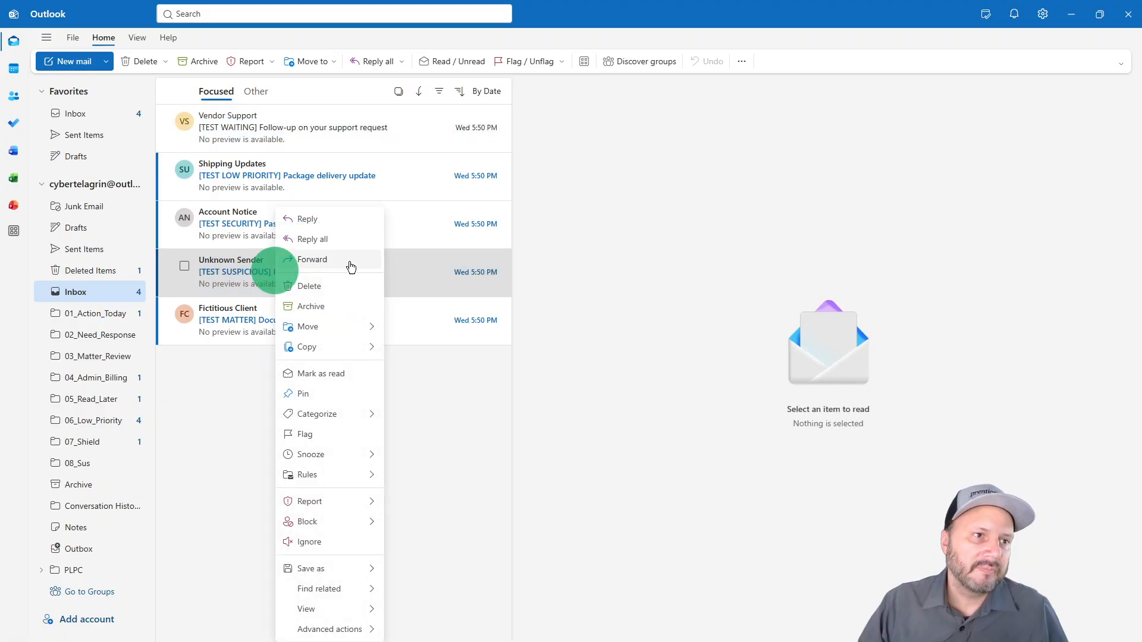
pyautogui.click(307, 475)
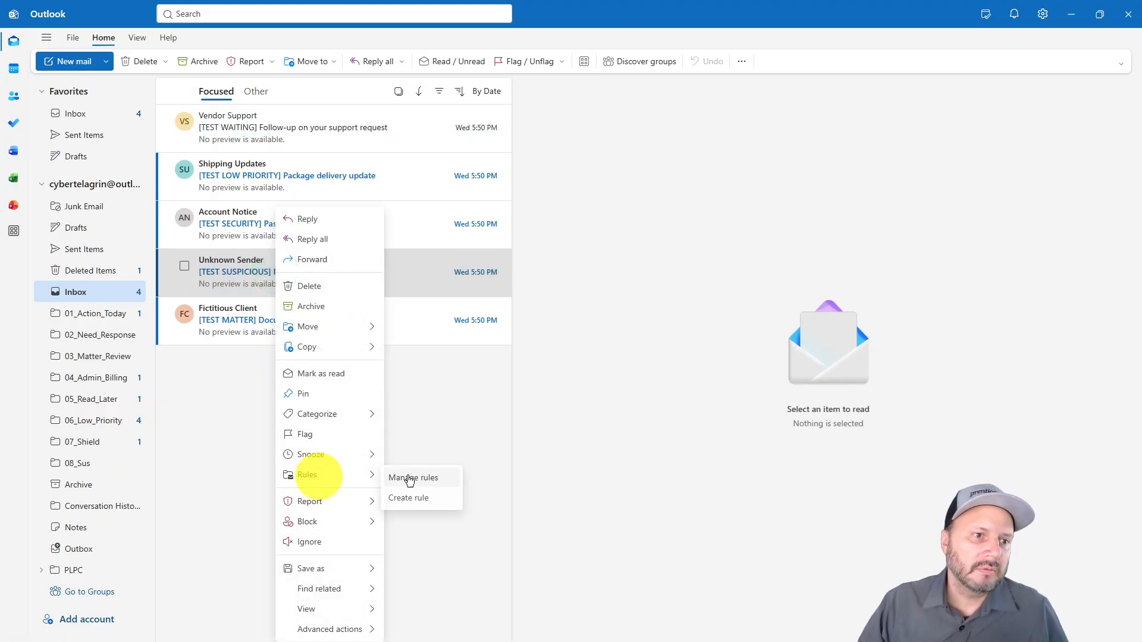
pyautogui.click(403, 505)
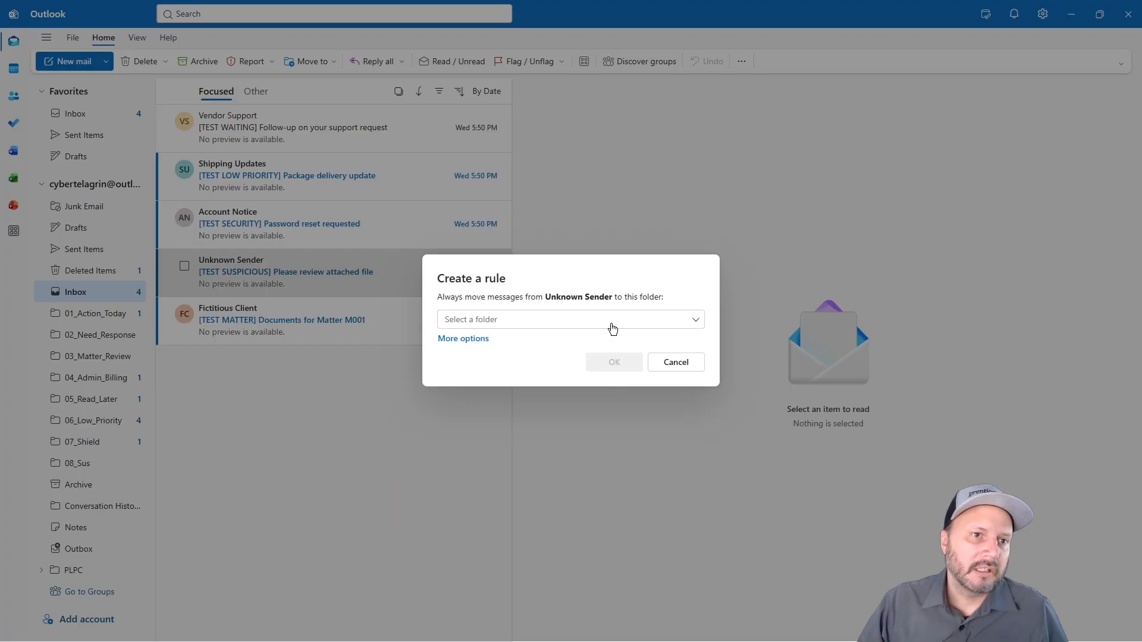
pyautogui.click(455, 340)
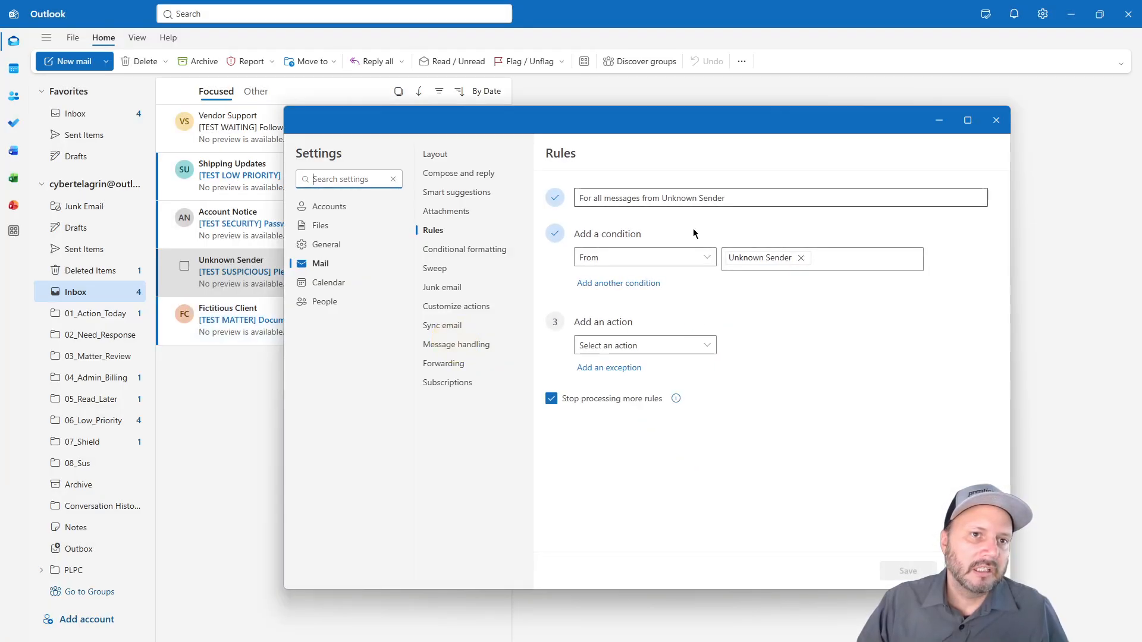
# Set the Unknown Sender rule's action to Move to the 08_Sus folder
pyautogui.click(613, 346)
pyautogui.click(740, 317)
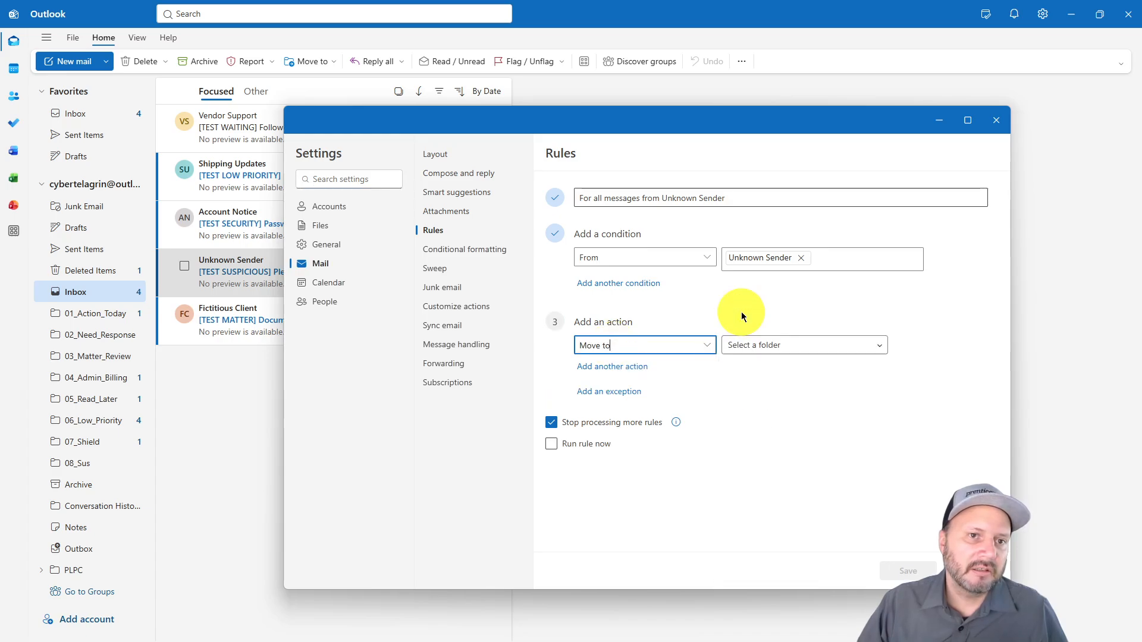
pyautogui.click(783, 345)
pyautogui.click(744, 479)
pyautogui.scroll(-3, 670, 458)
pyautogui.click(580, 389)
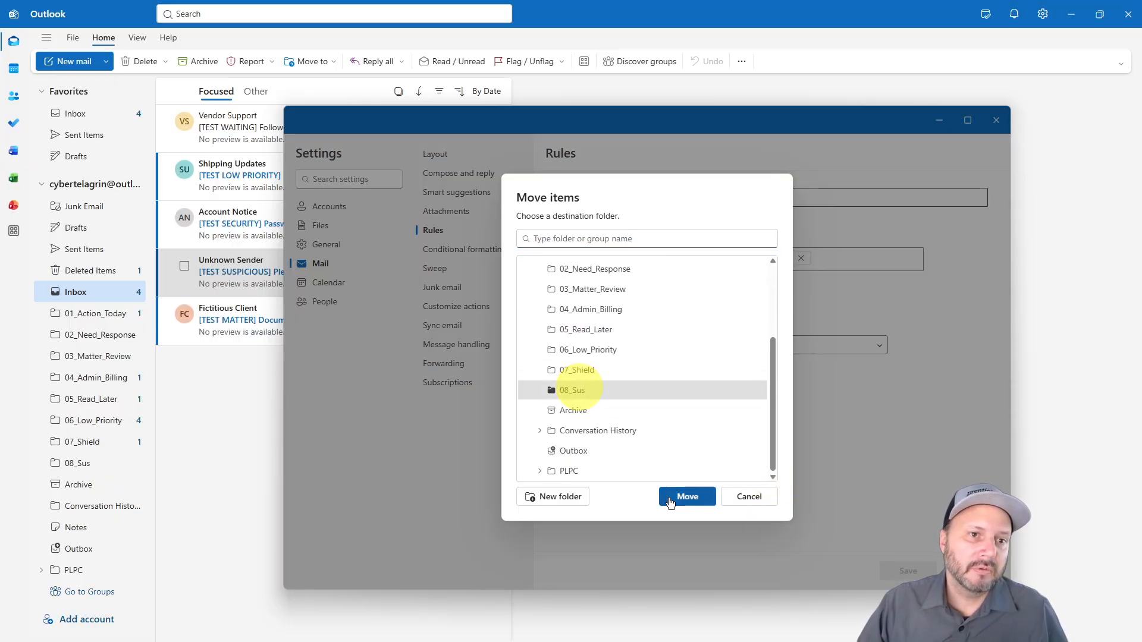
pyautogui.click(683, 496)
# Add Mark as read as a second action to the Unknown Sender rule
pyautogui.click(612, 366)
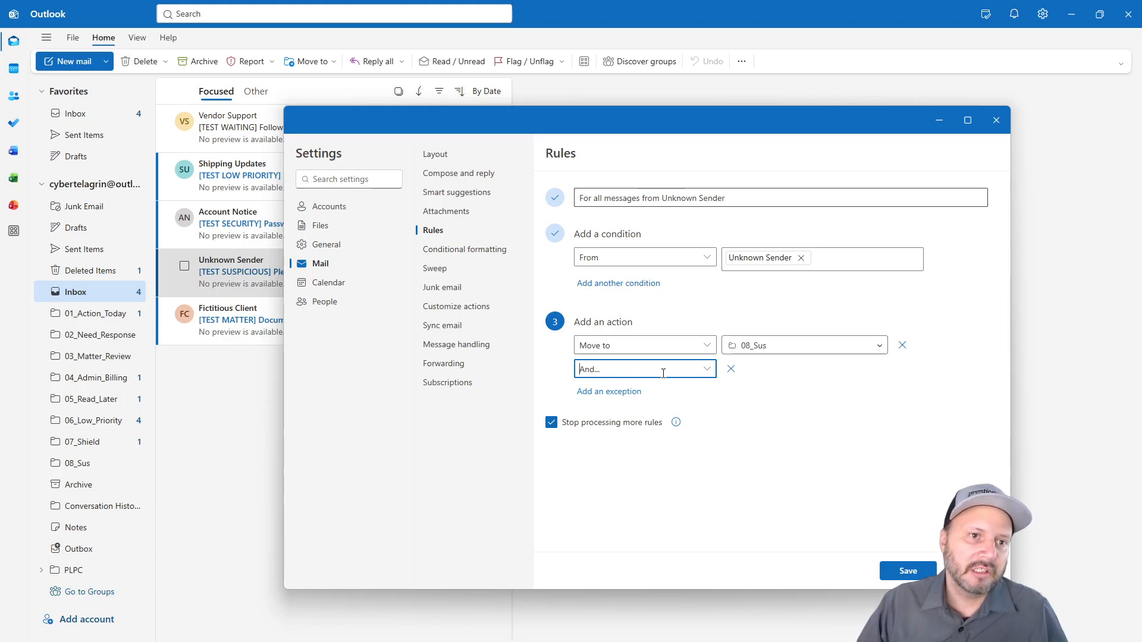
pyautogui.click(705, 369)
pyautogui.click(749, 431)
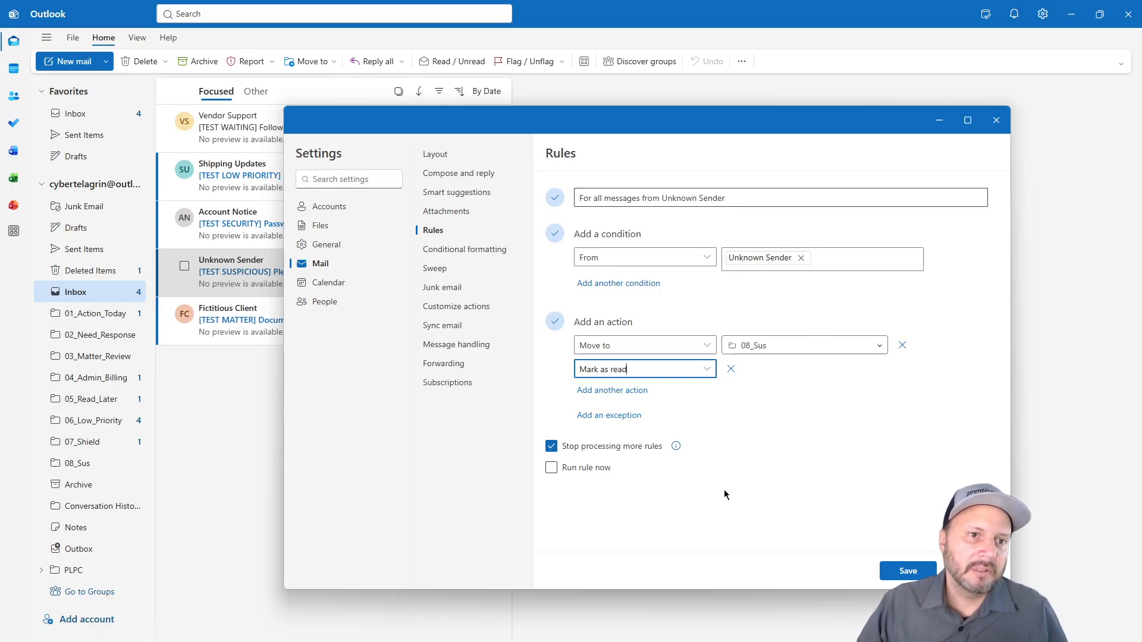
# Set the Unknown Sender rule to run now, save it, and close the settings
pyautogui.click(551, 468)
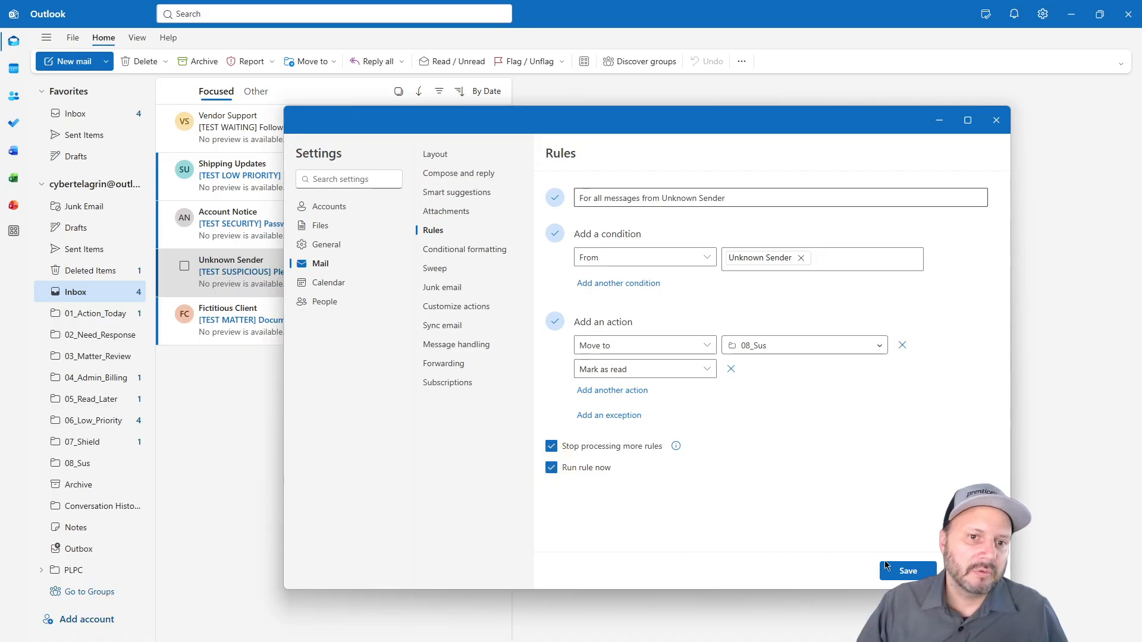
pyautogui.click(891, 570)
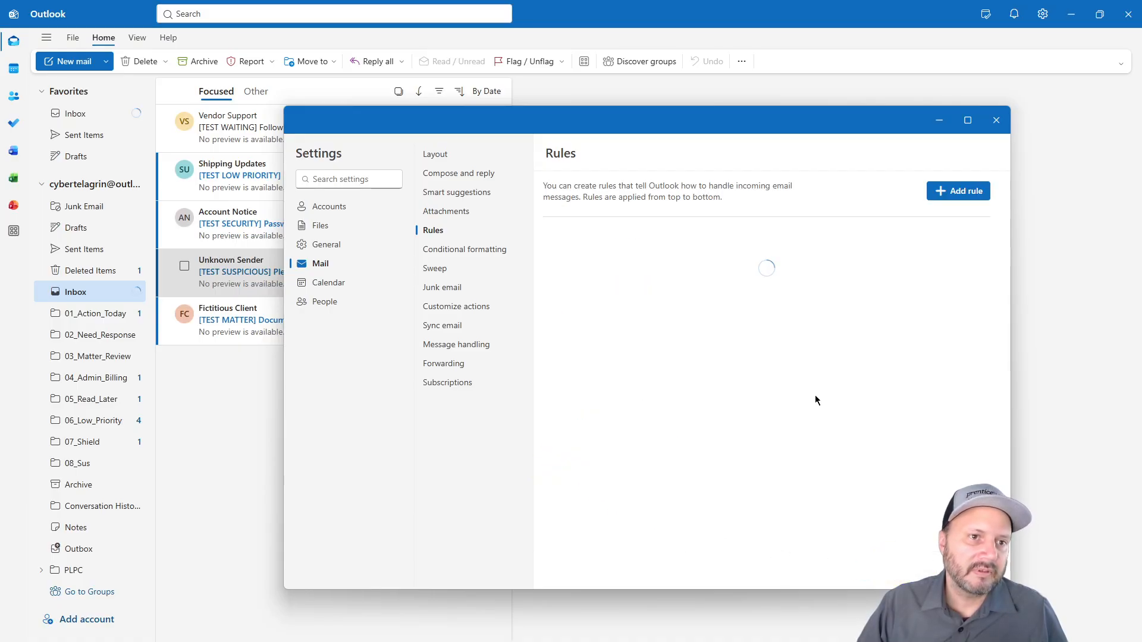
pyautogui.click(996, 120)
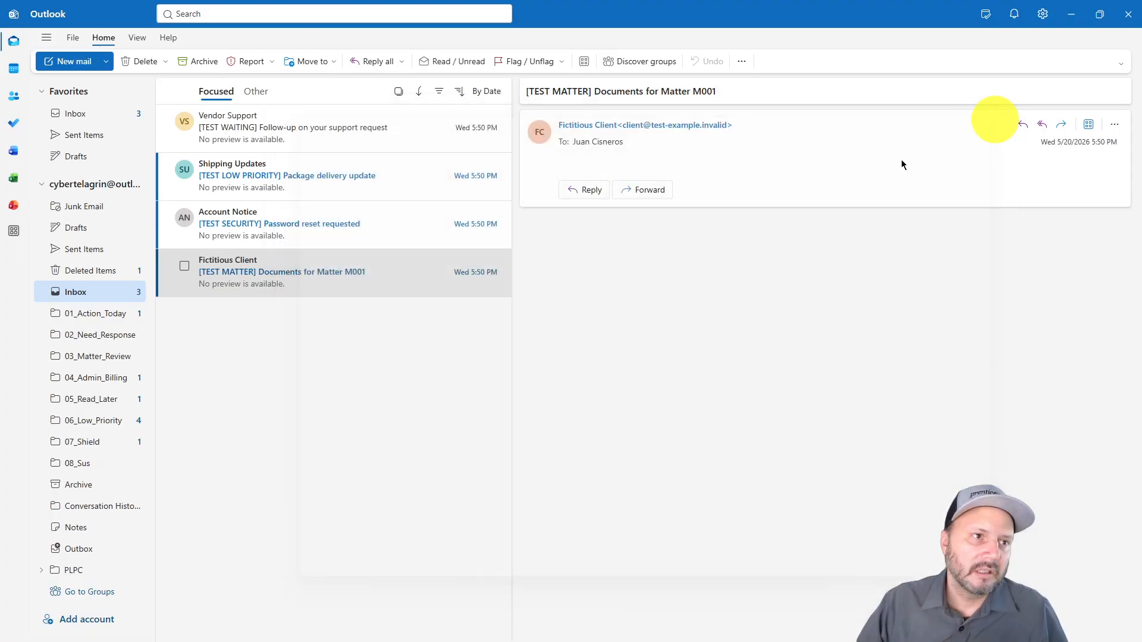
# Check the 08_Sus folder for the Unknown Sender message, and return to the Inbox
pyautogui.click(87, 467)
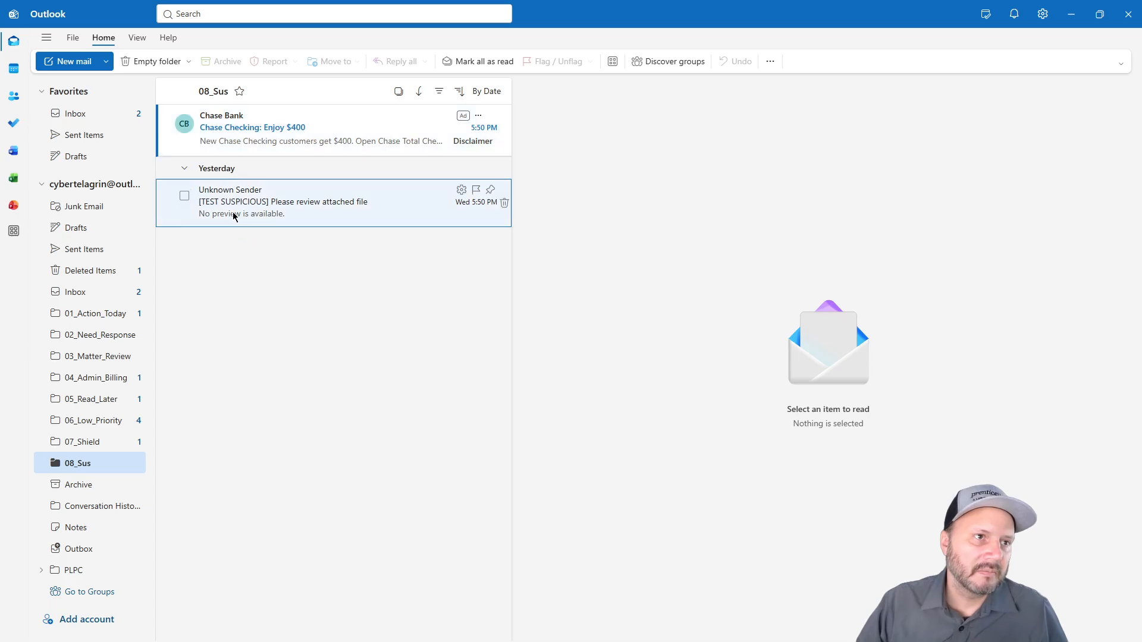
pyautogui.click(75, 294)
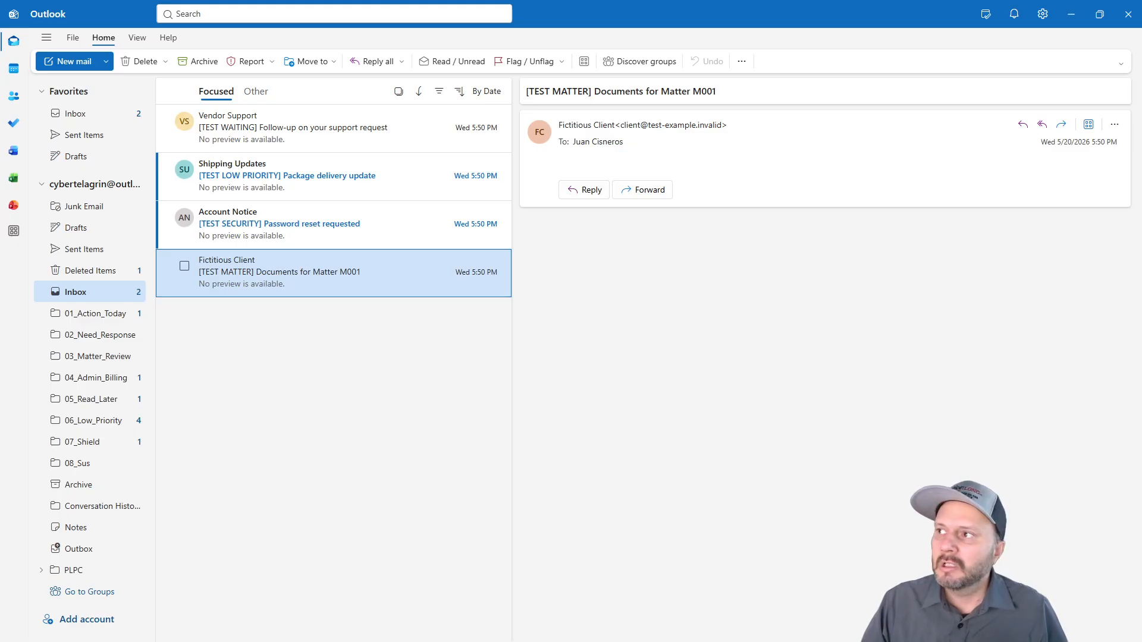
pyautogui.moveTo(1141, 50); pyautogui.dragTo(1141, 50)
pyautogui.press('super+Down')
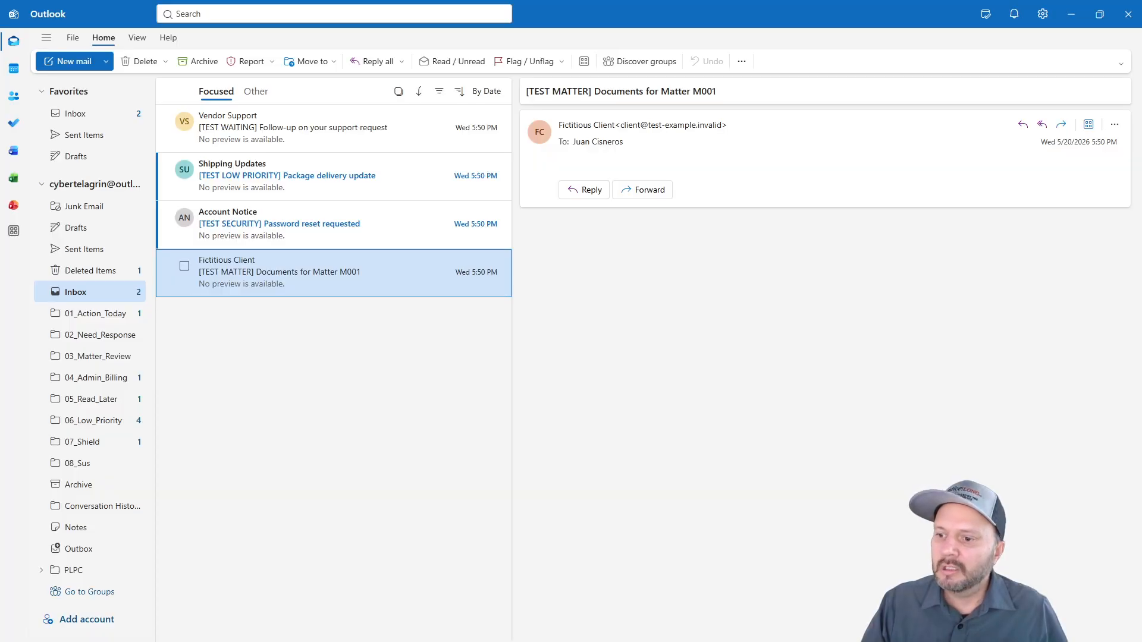
pyautogui.hotkey('alt', 'Tab')
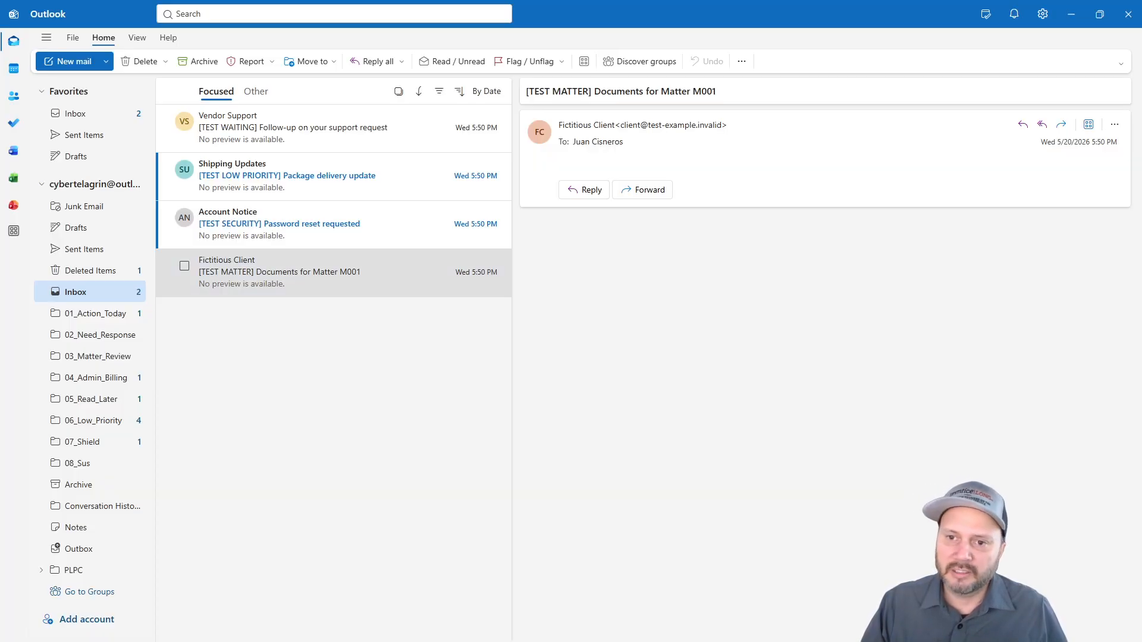